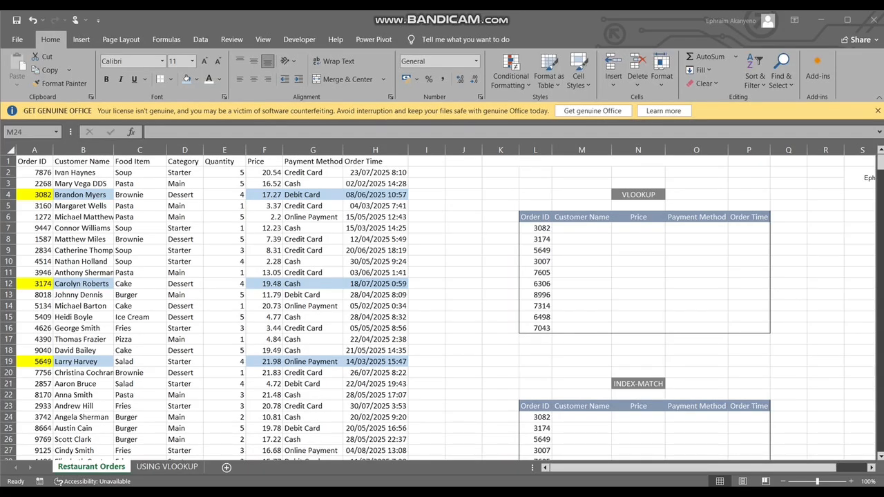
pyautogui.scroll(-20, 442, 304)
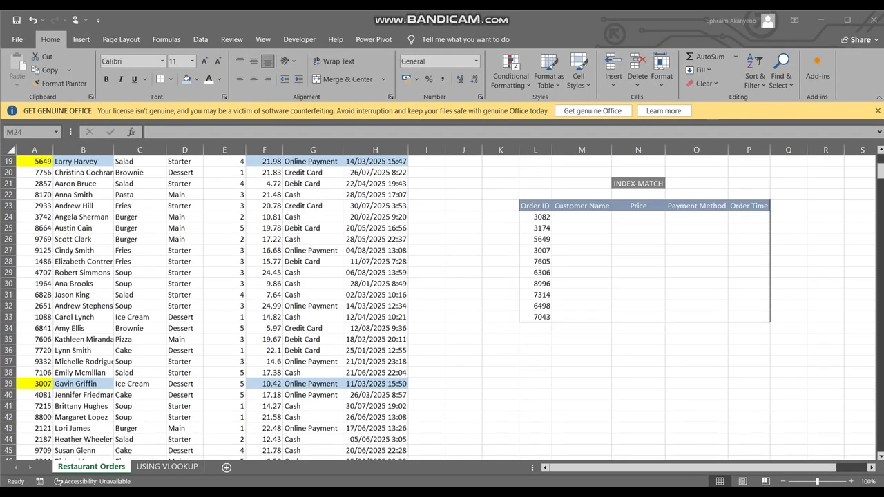
pyautogui.scroll(-20, 442, 304)
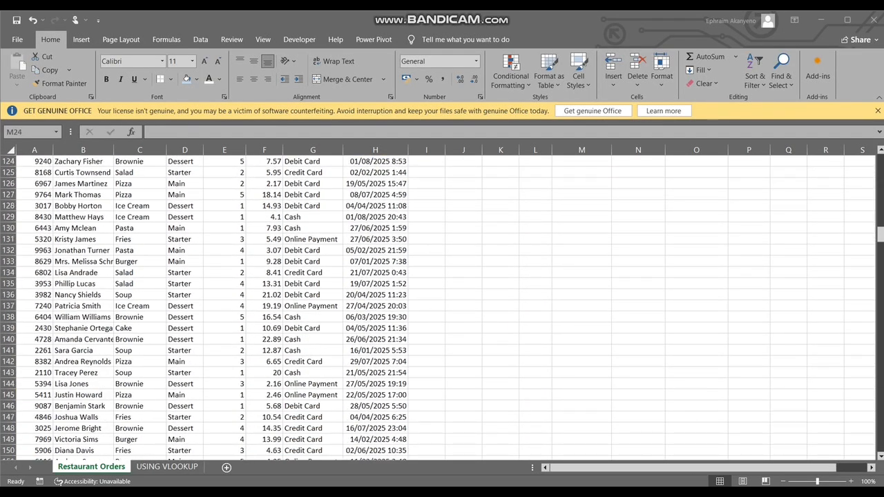
pyautogui.scroll(20, 441, 304)
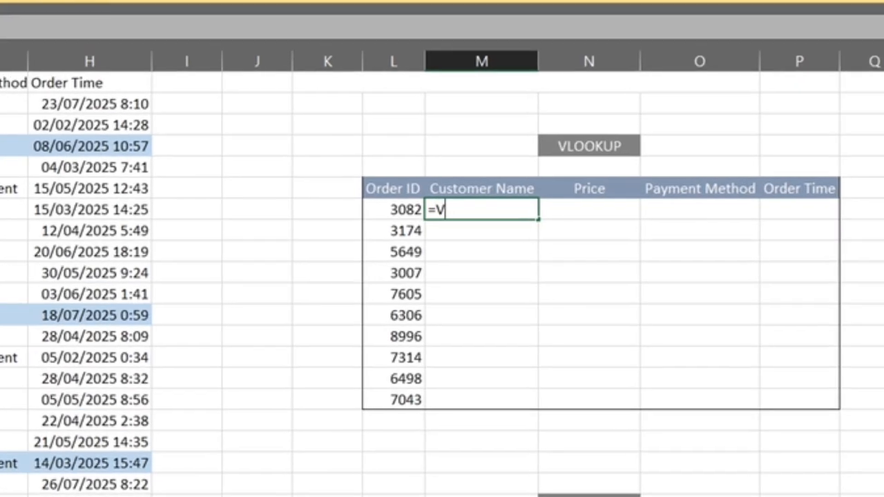
# Step: Start a VLOOKUP formula in cell M7 under Customer Name, with L7 as the lookup value and A2:H498 as the table array
pyautogui.write('LOOKUP(')
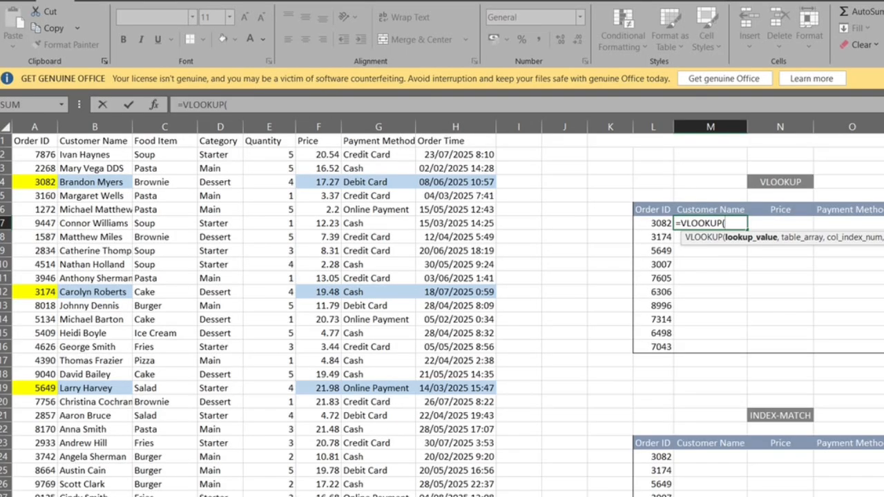
pyautogui.click(652, 222)
pyautogui.write(',')
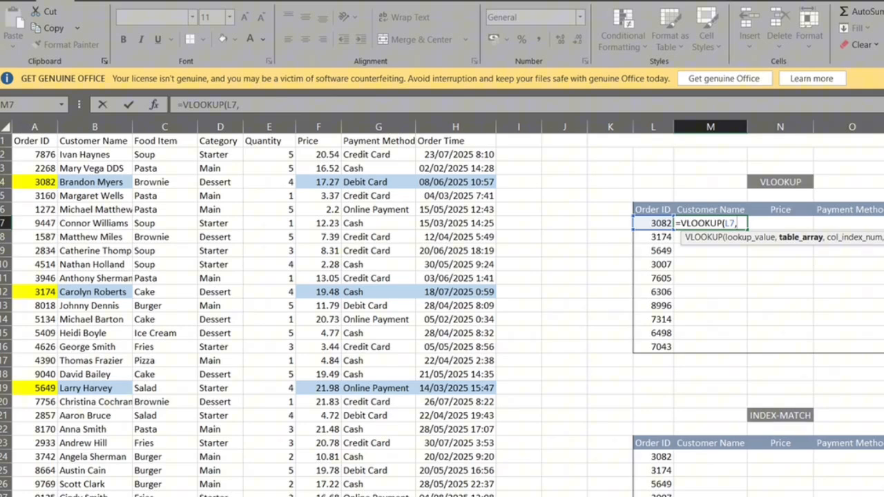
pyautogui.click(35, 155)
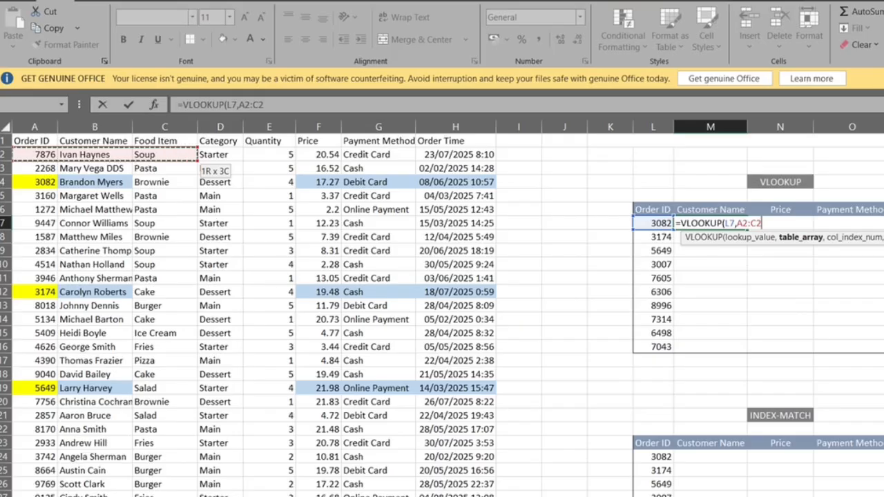
pyautogui.moveTo(276, 159); pyautogui.dragTo(495, 157)
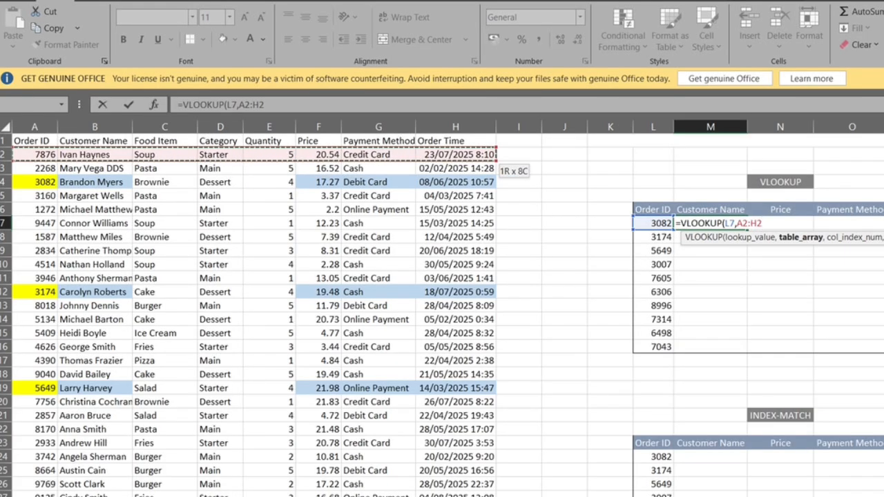
pyautogui.hotkey('ctrl', 'shift', 'Down')
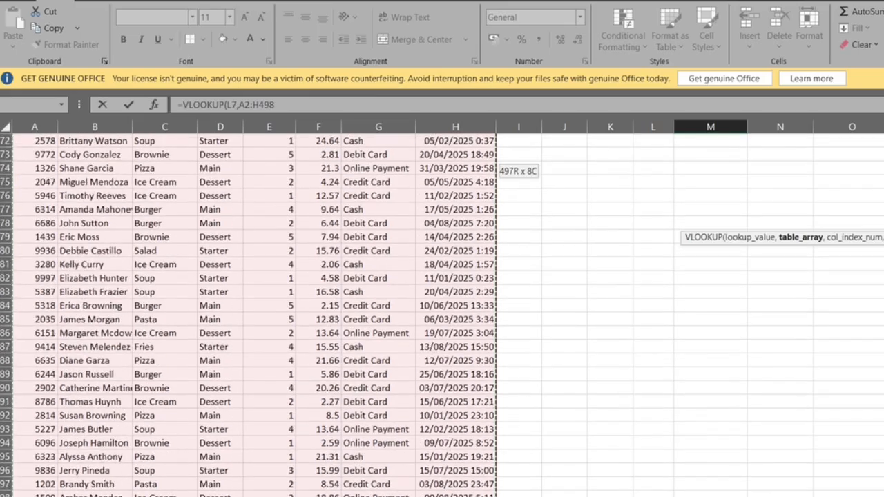
pyautogui.write(',')
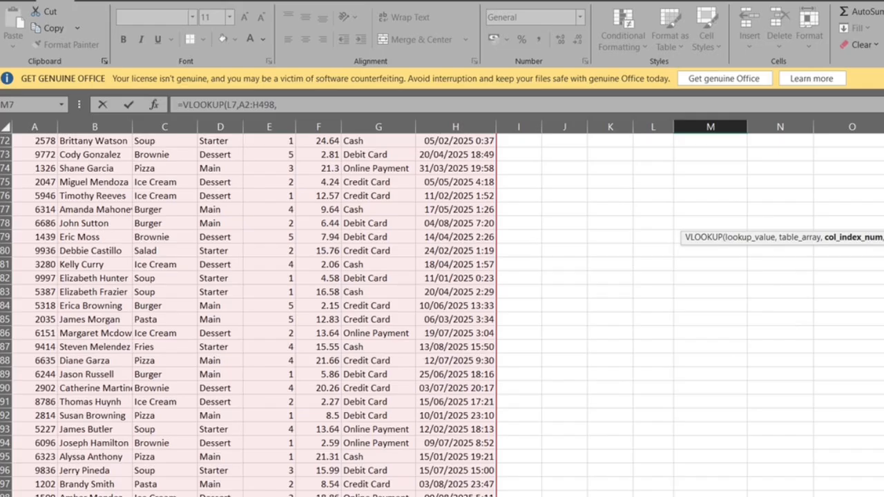
# Step: Complete the M7 VLOOKUP formula with column index 2 and FALSE for an exact match, and enter it
pyautogui.scroll(20, 442, 315)
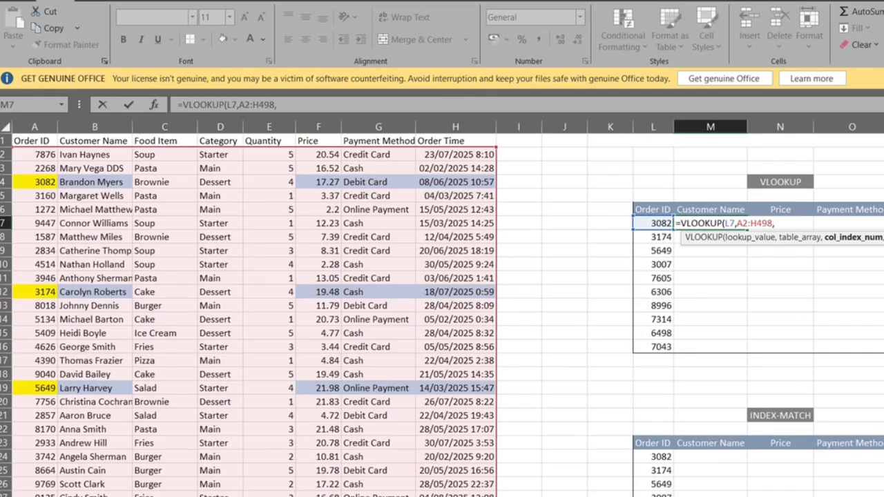
pyautogui.write('2,')
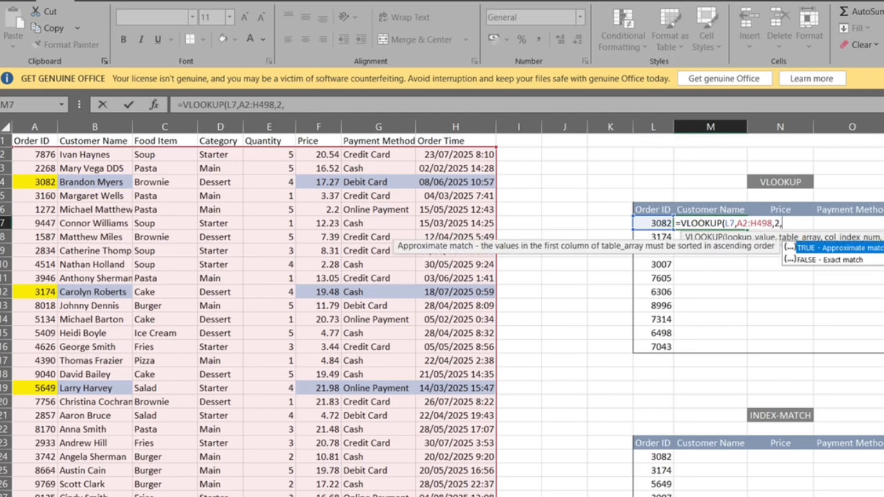
pyautogui.press('Down')
pyautogui.press('Tab')
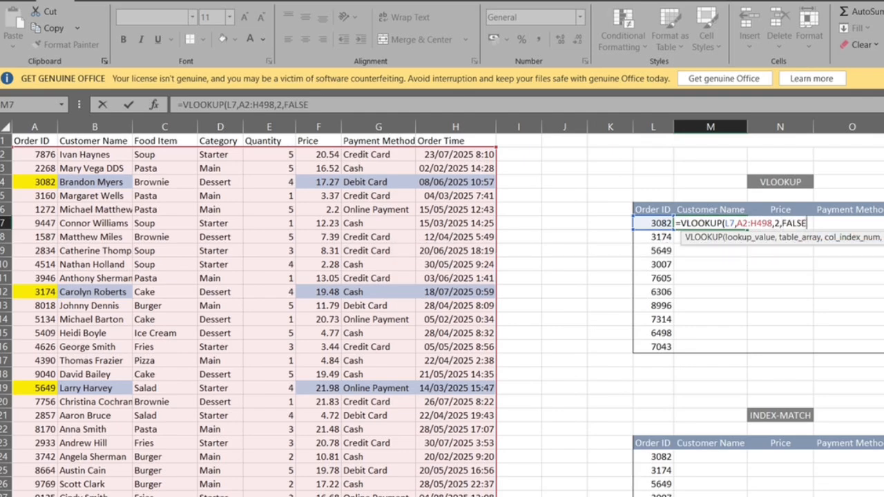
pyautogui.write(')')
pyautogui.press('Return')
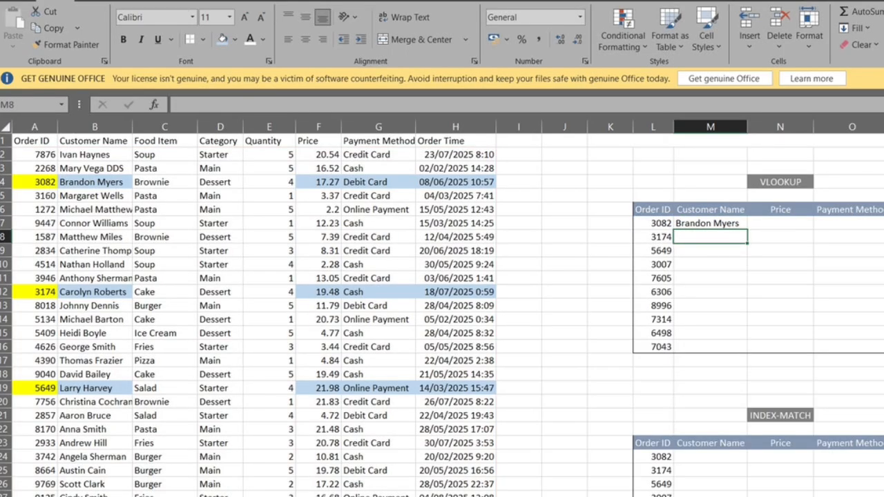
# Step: Fill the Customer Name VLOOKUP formula from M7 down to M16 for all the listed order IDs
pyautogui.click(709, 223)
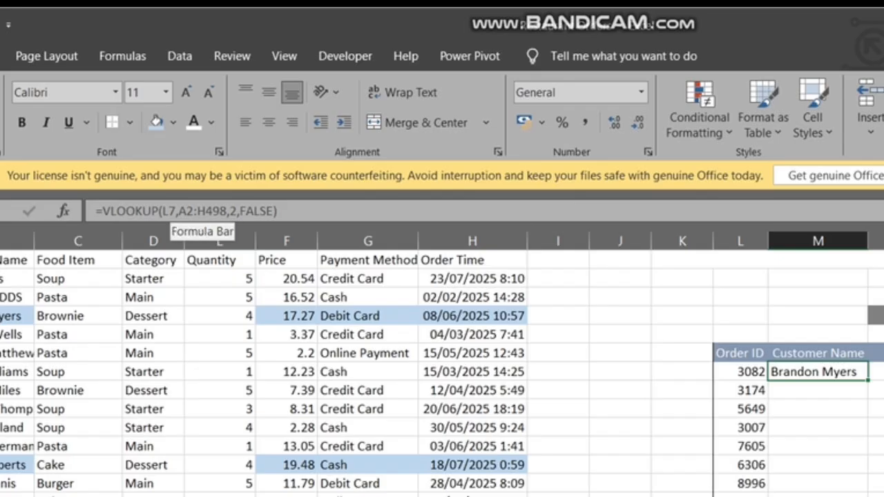
pyautogui.click(238, 104)
pyautogui.press('Return')
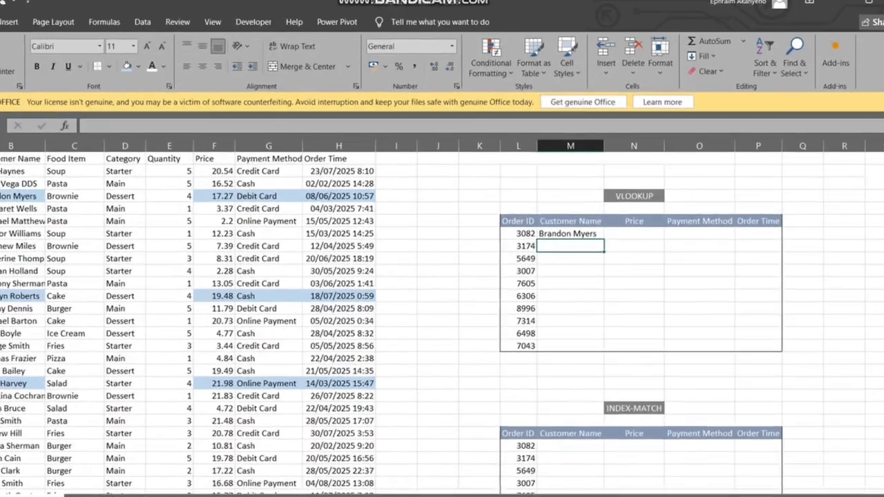
pyautogui.press('Up')
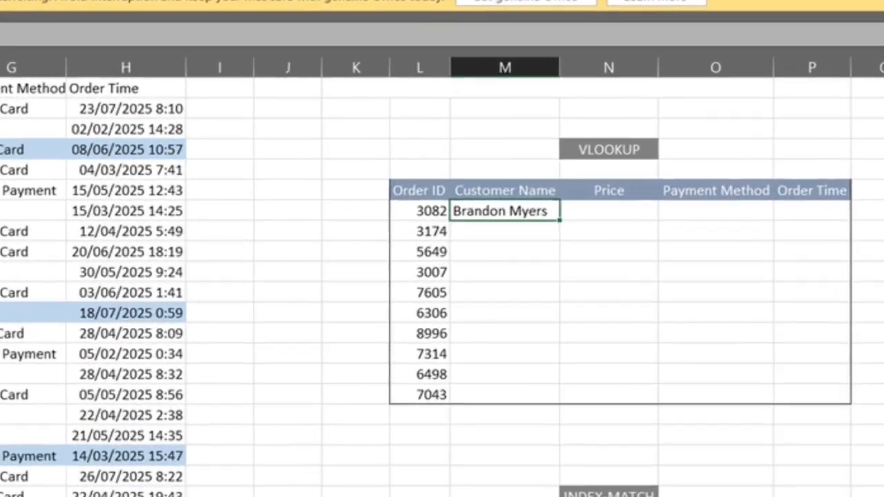
pyautogui.hotkey('shift', 'Down')
pyautogui.hotkey('shift', 'Down')
pyautogui.hotkey('shift', 'Down')
pyautogui.hotkey('shift', 'Down')
pyautogui.hotkey('shift', 'Down')
pyautogui.hotkey('shift', 'Down')
pyautogui.hotkey('shift', 'Down')
pyautogui.hotkey('shift', 'Down')
pyautogui.hotkey('shift', 'Down')
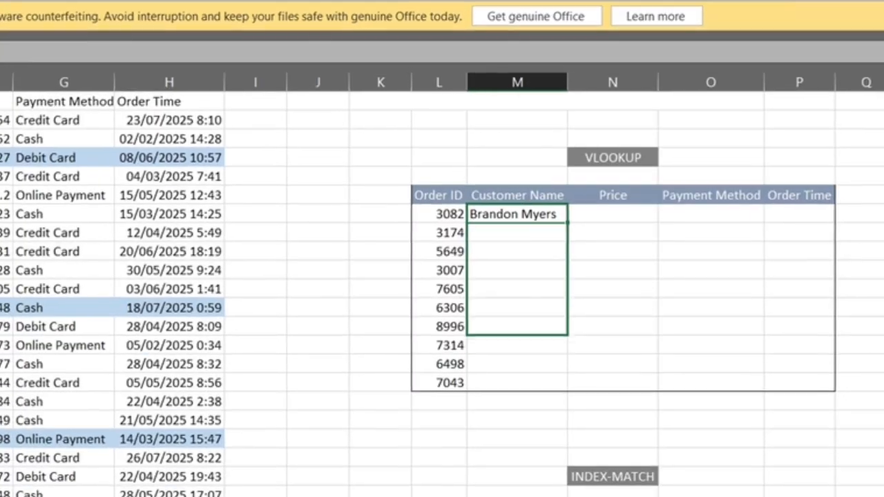
pyautogui.hotkey('ctrl', 'd')
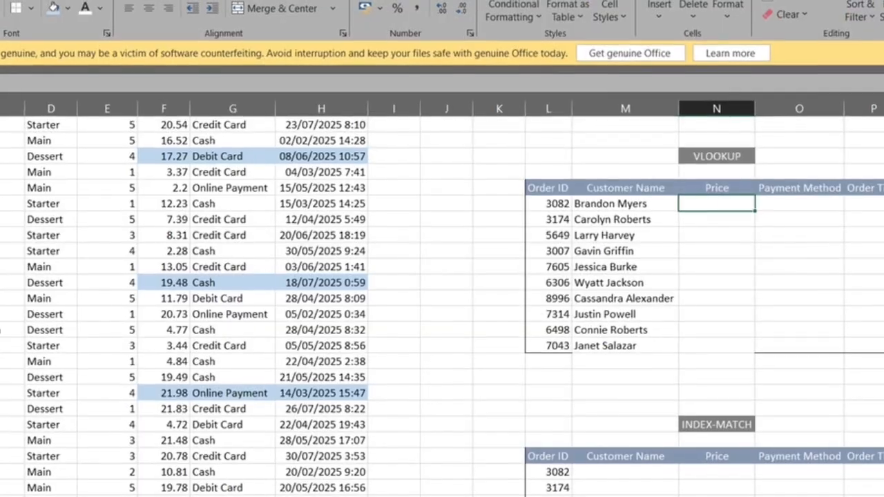
# Step: Start a VLOOKUP formula in cell N7 under Price, looking up L7 in the table array A2:H498
pyautogui.write('=V')
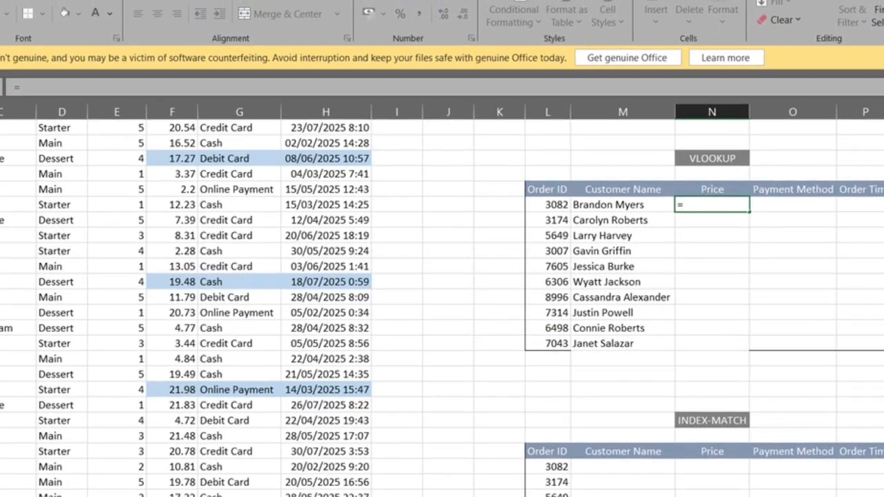
pyautogui.write('L')
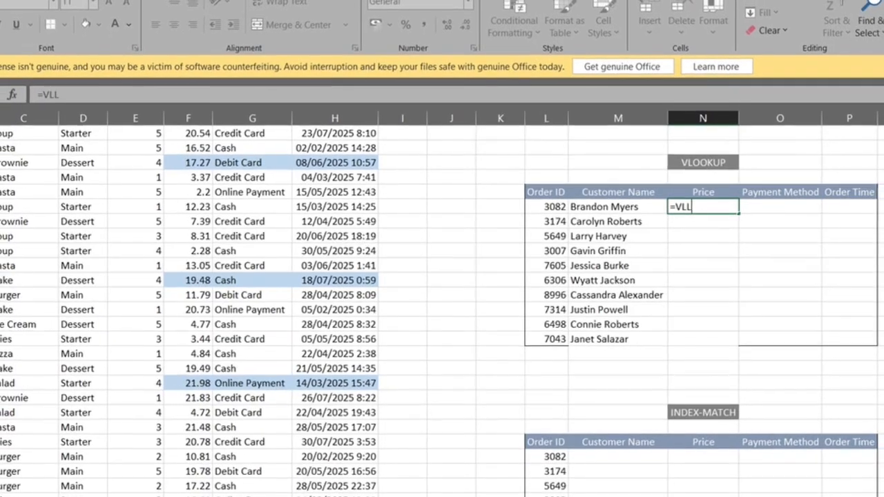
pyautogui.write('OOKUP(')
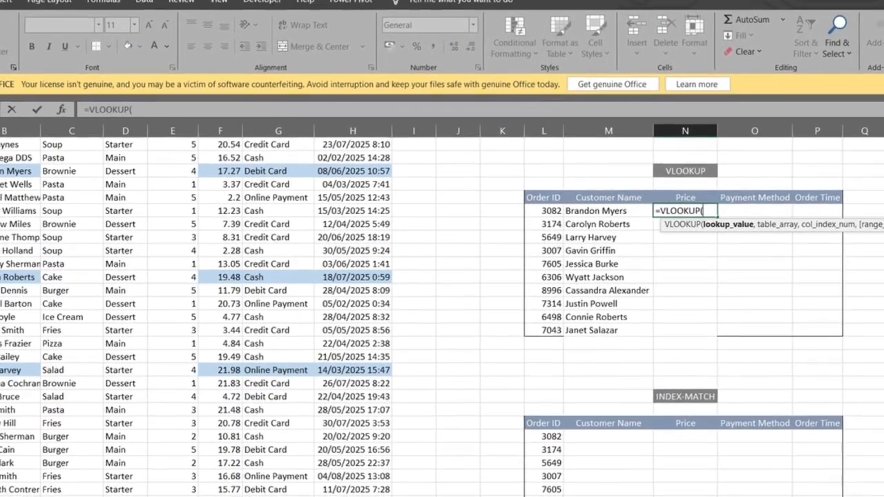
pyautogui.click(544, 212)
pyautogui.write(',')
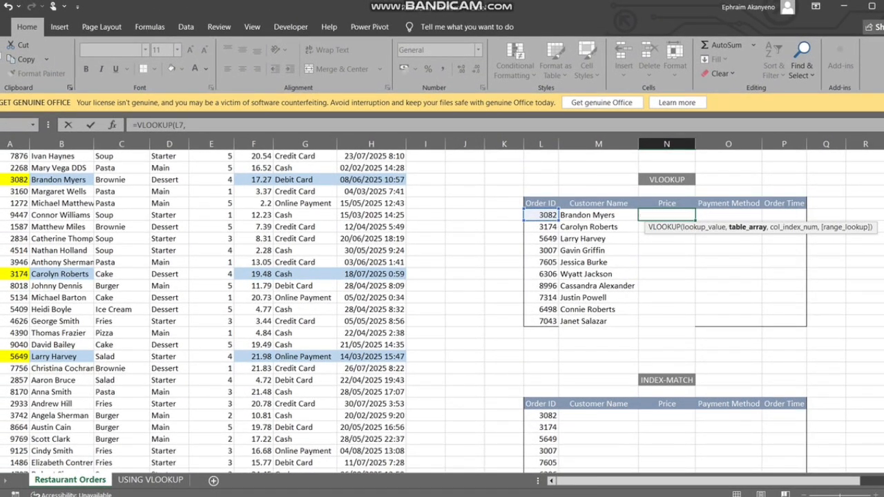
pyautogui.scroll(1, 441, 310)
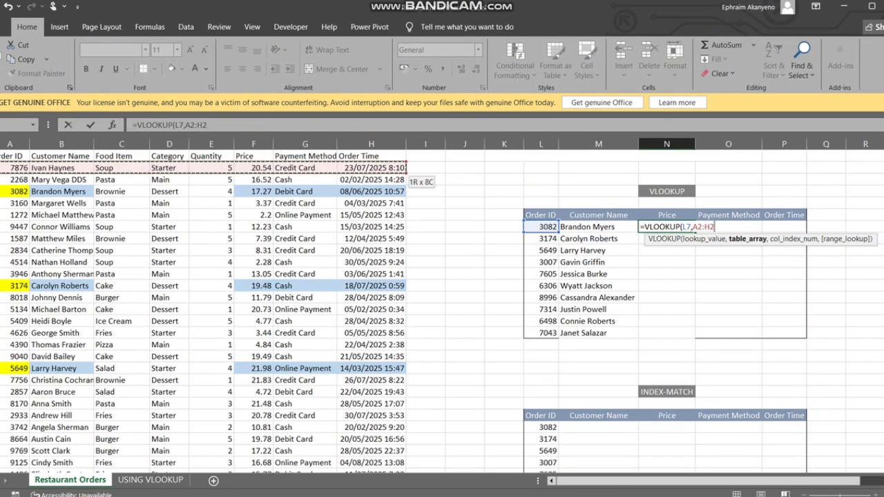
pyautogui.hotkey('ctrl', 'shift', 'Down')
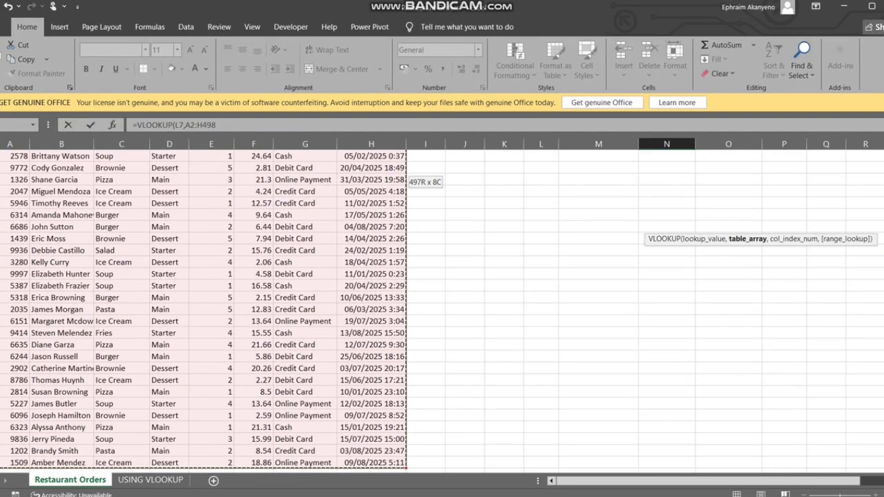
pyautogui.write(',')
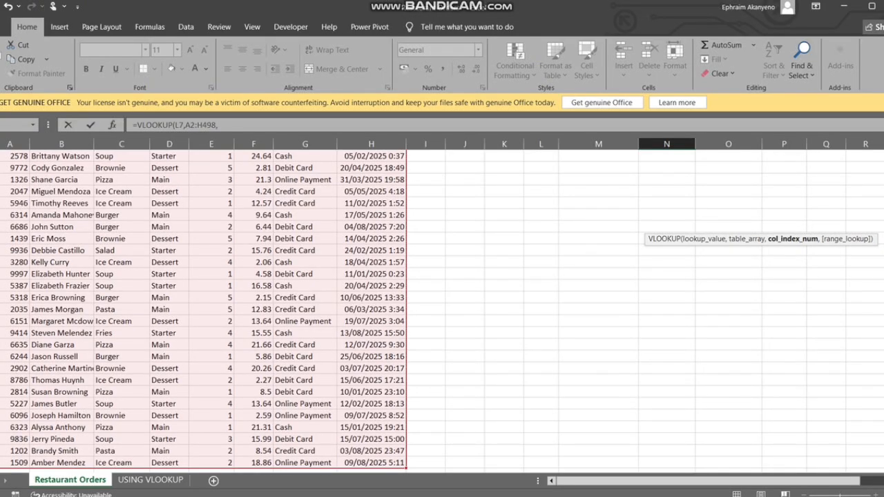
# Step: Finish the N7 VLOOKUP formula with column index 6 and an exact match (FALSE), and enter it
pyautogui.write('6,')
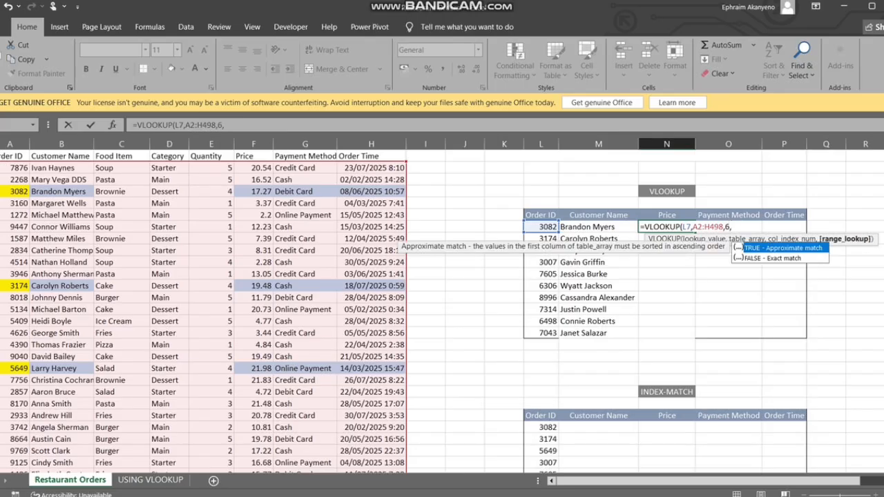
pyautogui.press('Down')
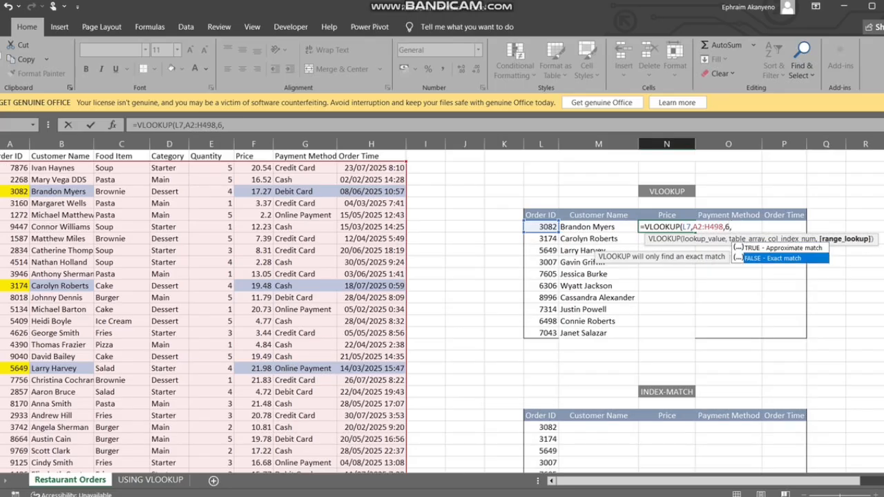
pyautogui.press('Tab')
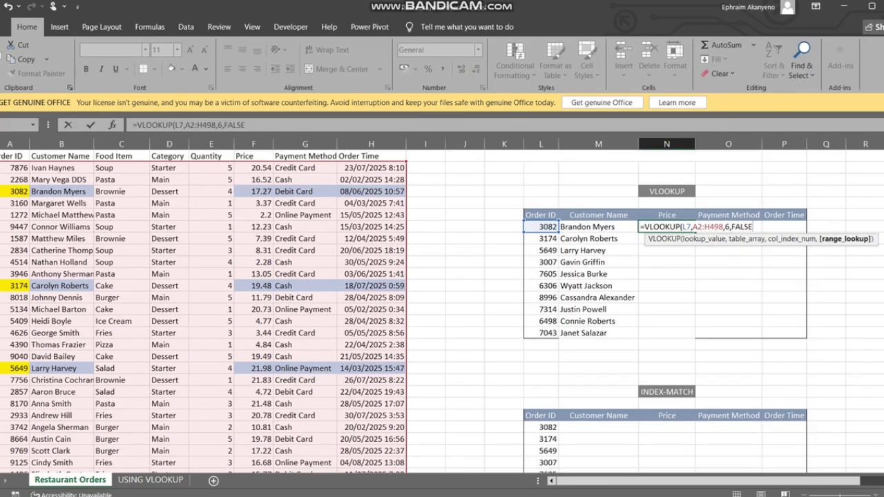
pyautogui.write(')')
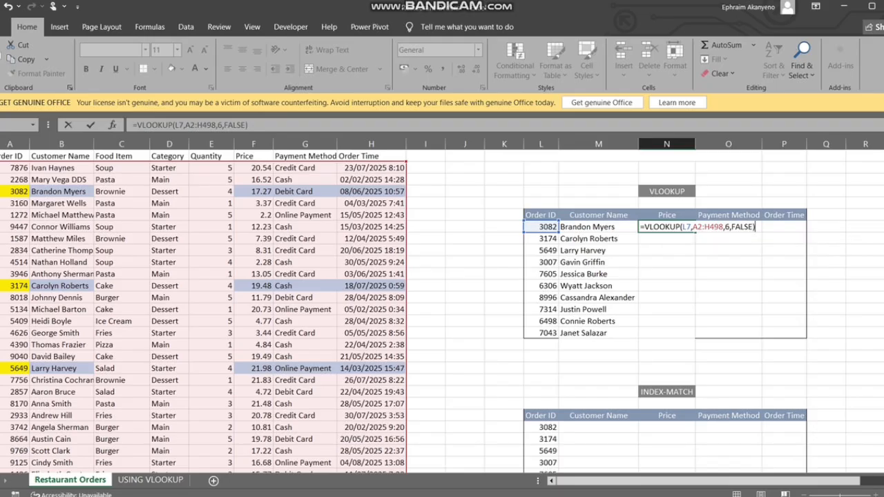
pyautogui.press('Return')
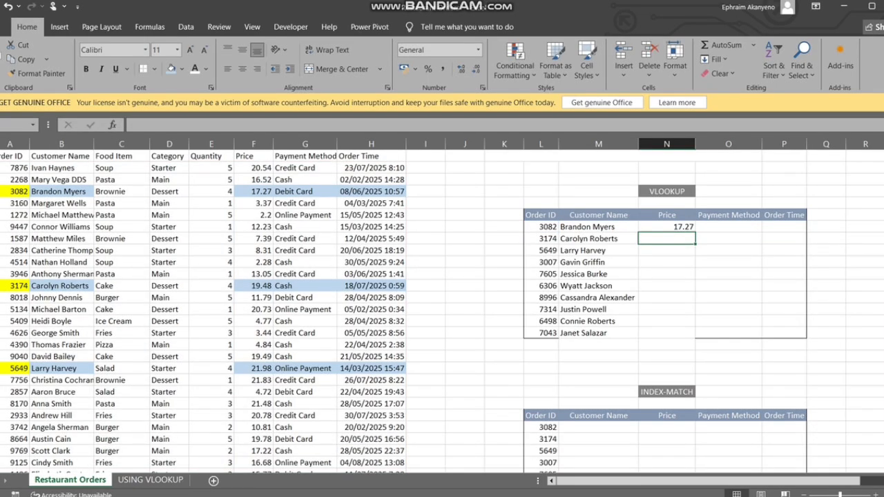
# Step: Fill the Price VLOOKUP formula from N7 down to N16, the last order ID row
pyautogui.click(666, 227)
pyautogui.moveTo(695, 232); pyautogui.dragTo(694, 337)
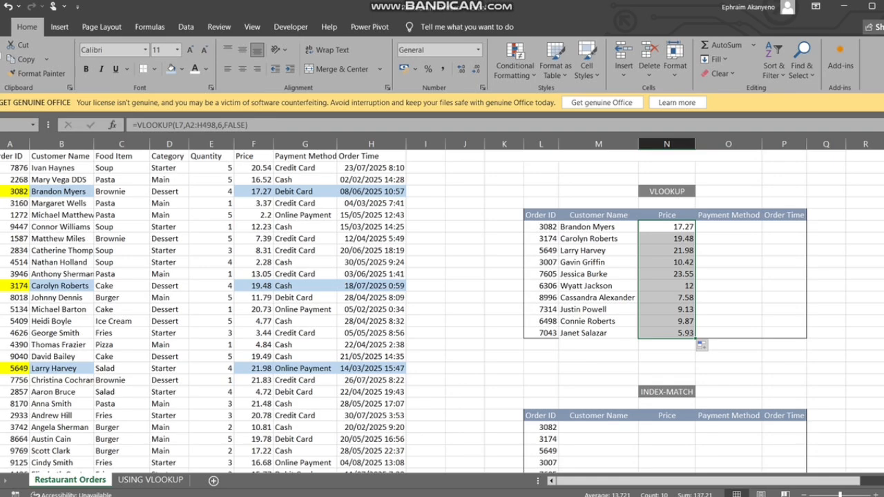
pyautogui.scroll(-4, 404, 313)
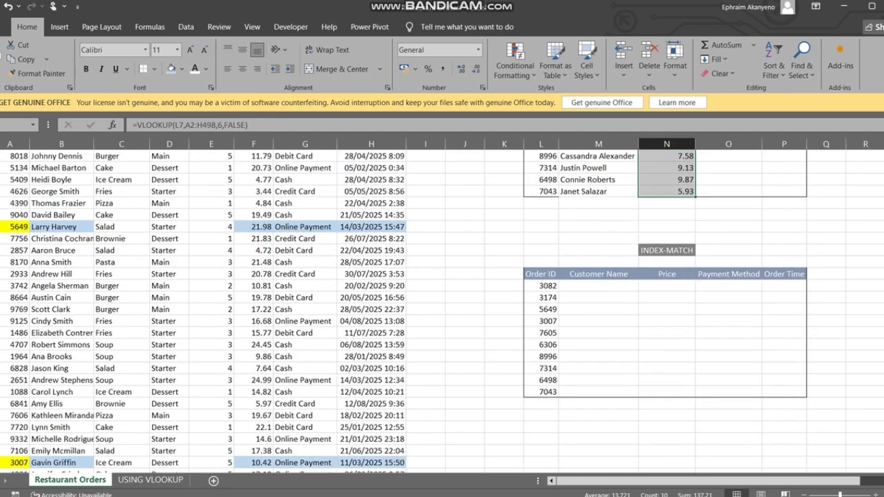
pyautogui.scroll(2, 404, 313)
pyautogui.scroll(2, 403, 312)
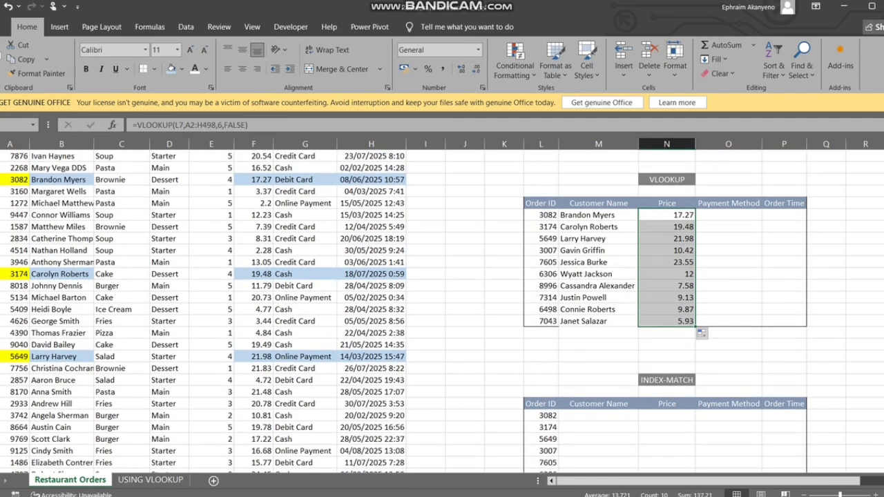
# Step: Reuse the Price formula from N7, =VLOOKUP(L7,A2:H498,6,FALSE), in cell O7 under Payment Method
pyautogui.click(728, 216)
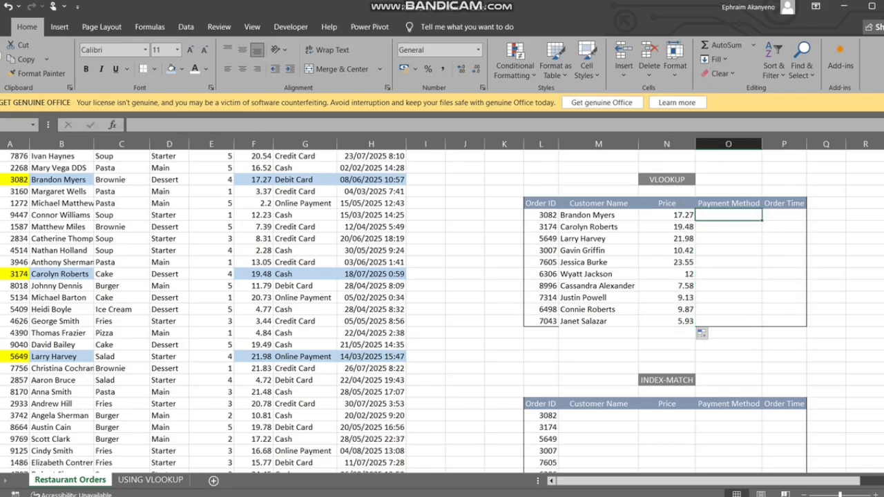
pyautogui.click(666, 215)
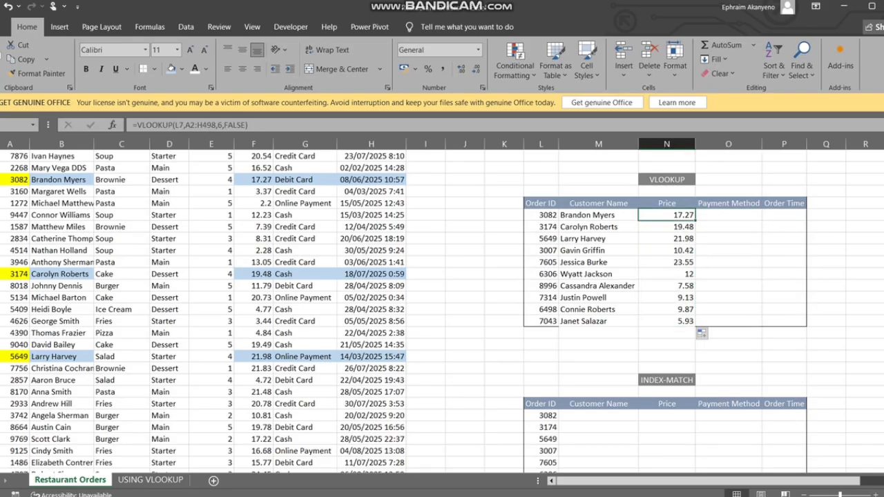
pyautogui.press('F2')
pyautogui.press('Tab')
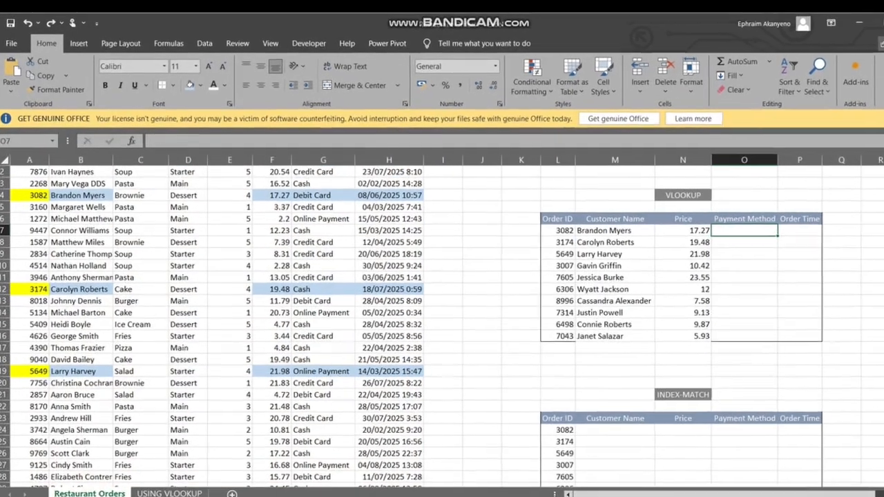
pyautogui.write('=VLOOKUP(L7,A2:H498,6,FALSE)')
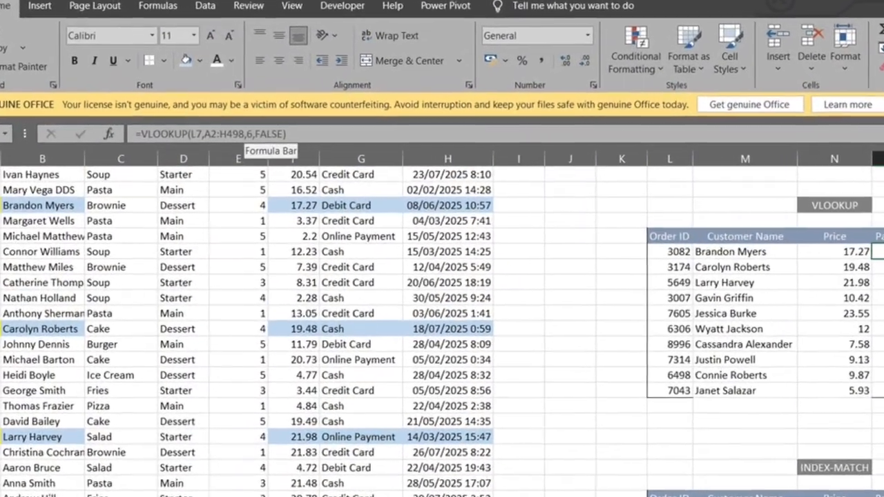
# Step: Complete the Payment Method formula in O7 as =VLOOKUP(L7,$A2:$H498,7,FALSE) and fill it down to O16
pyautogui.scroll(1, 386, 304)
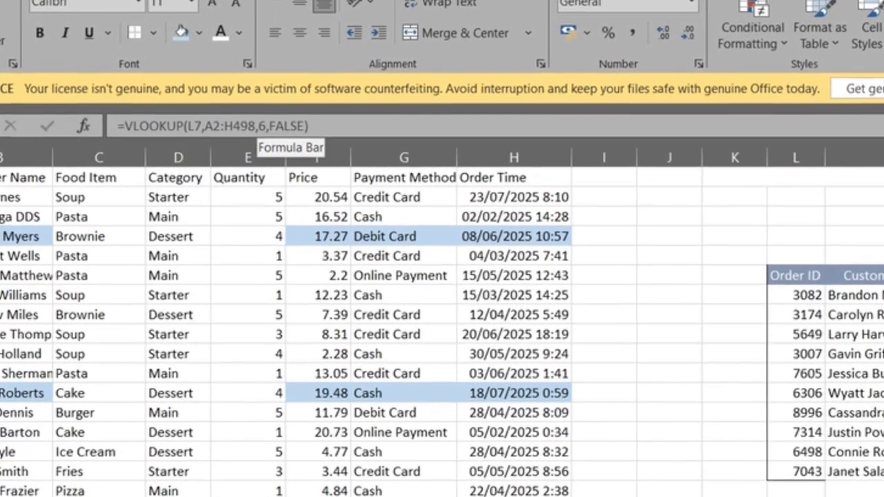
pyautogui.click(263, 128)
pyautogui.press('BackSpace')
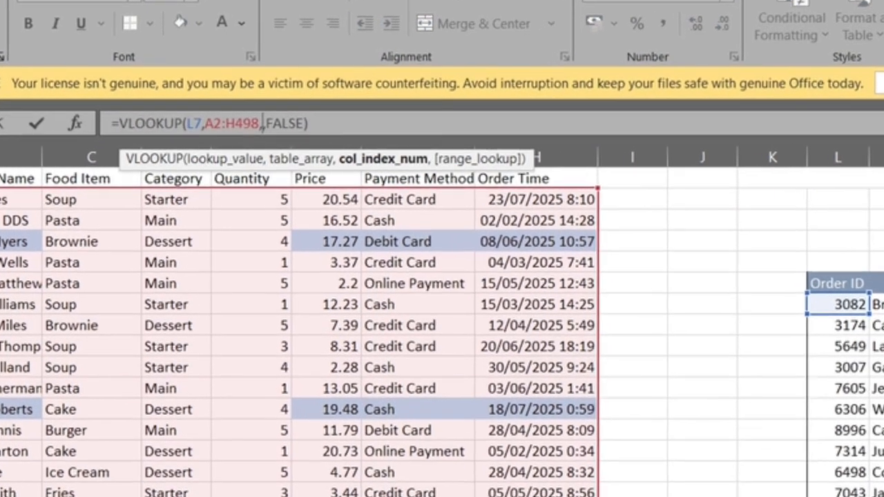
pyautogui.write('7')
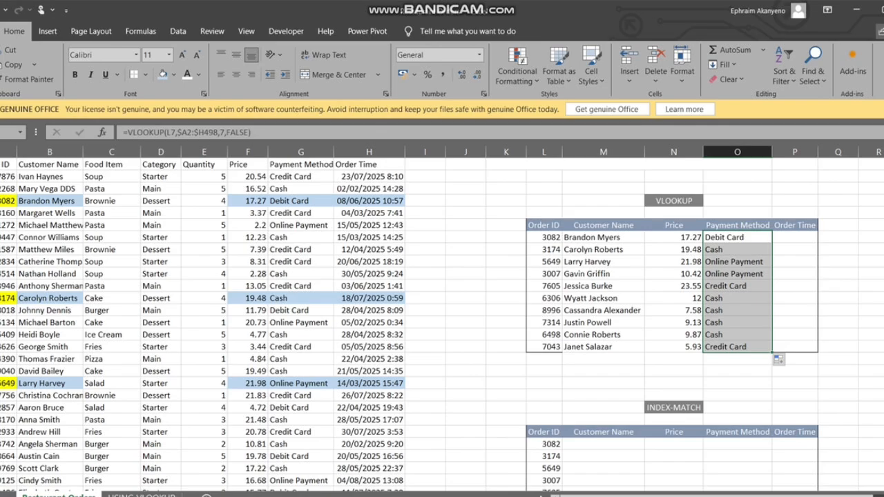
# Step: Reuse the Price VLOOKUP formula in P7 under Order Time, with the column index changed to 8
pyautogui.click(795, 237)
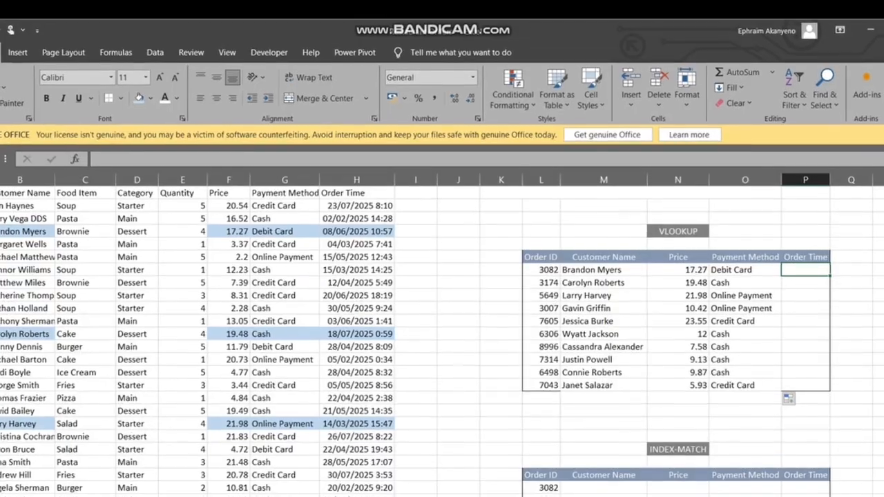
pyautogui.write('=VLOOKUP(L7,A2:H498,6,FALSE)')
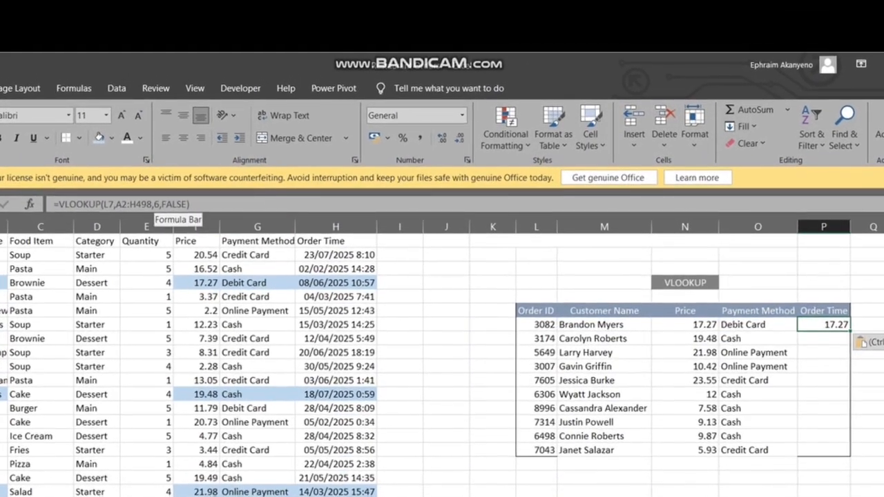
pyautogui.click(164, 199)
pyautogui.press('BackSpace')
pyautogui.write('8')
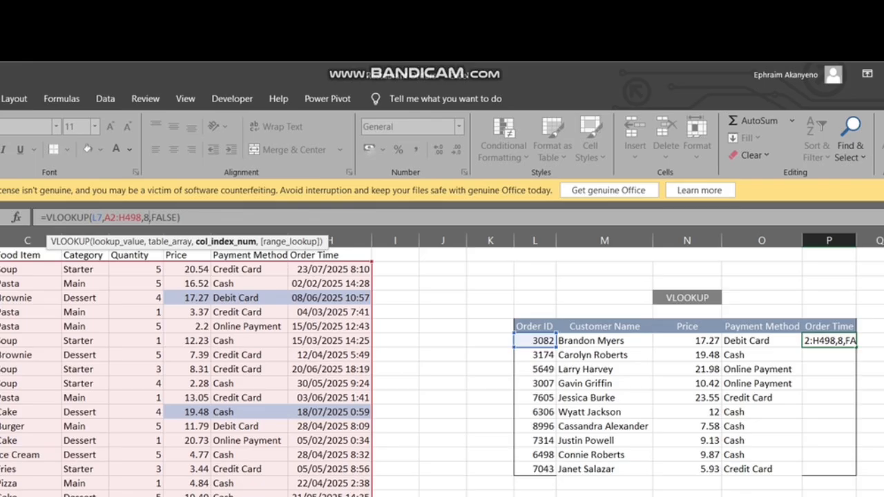
pyautogui.press('Return')
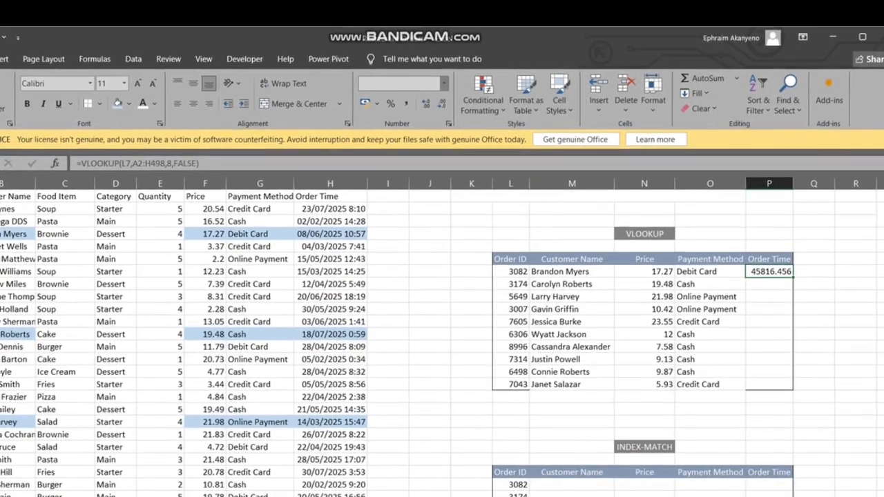
# Step: Format the Order Time value in P7 as Short Date and widen column P slightly
pyautogui.click(458, 127)
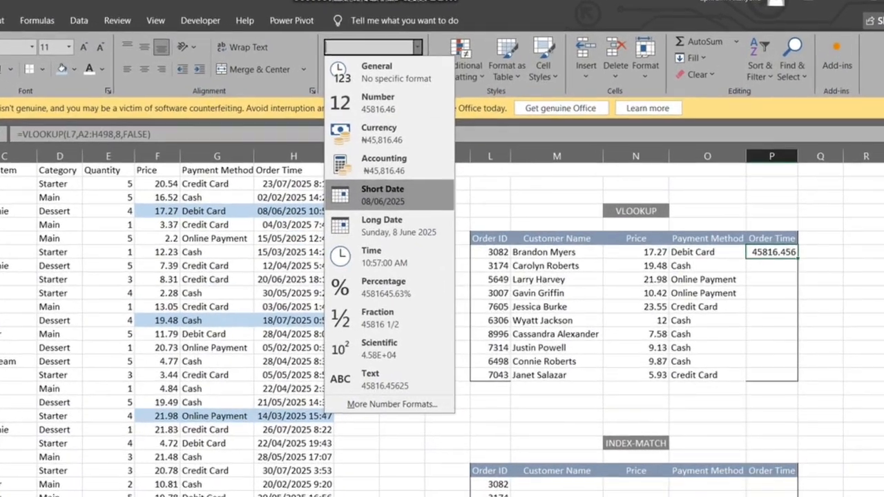
pyautogui.click(382, 194)
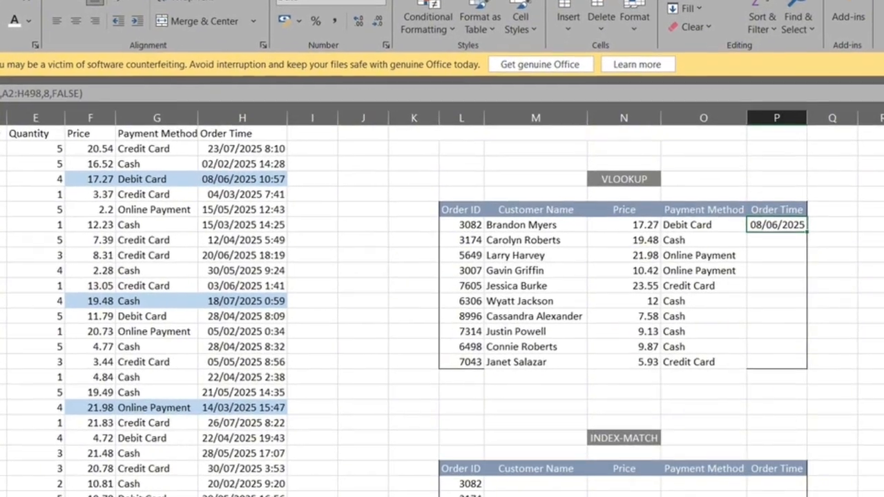
pyautogui.moveTo(805, 134); pyautogui.dragTo(821, 112)
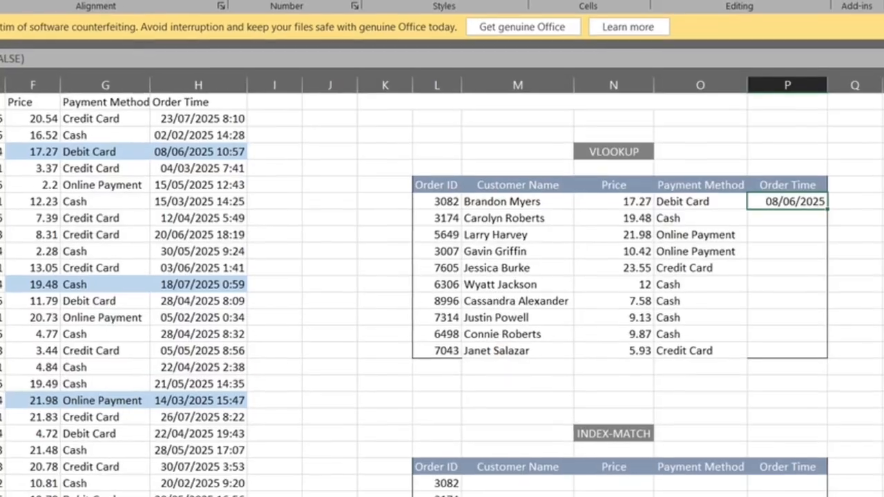
# Step: Apply the custom number format dd/mm/yyyy h:mm to the Order Time value in P7
pyautogui.click(352, 2)
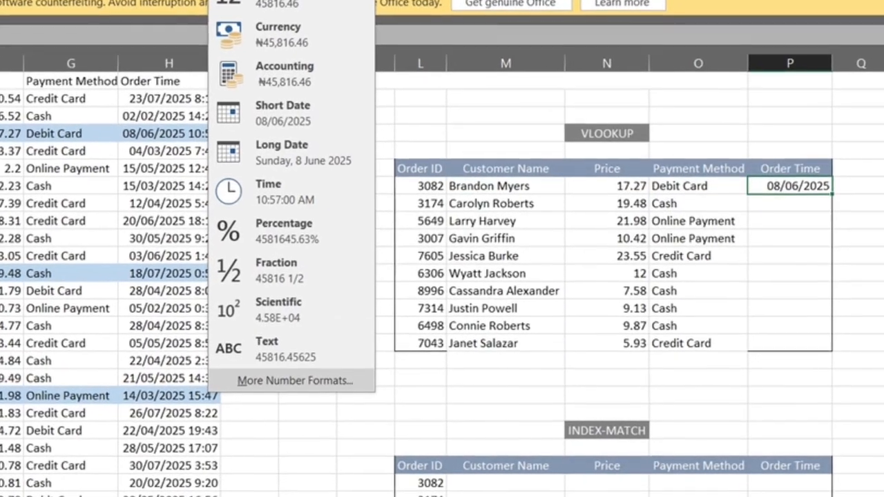
pyautogui.click(300, 382)
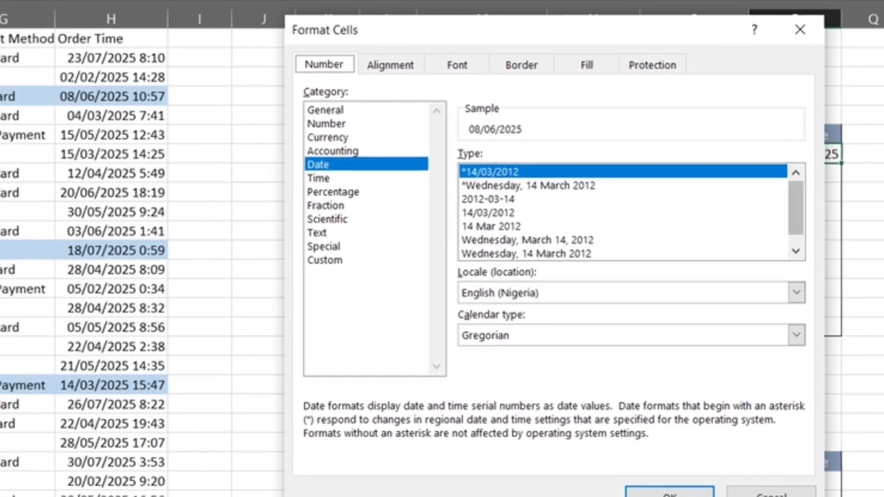
pyautogui.moveTo(795, 211); pyautogui.dragTo(794, 210)
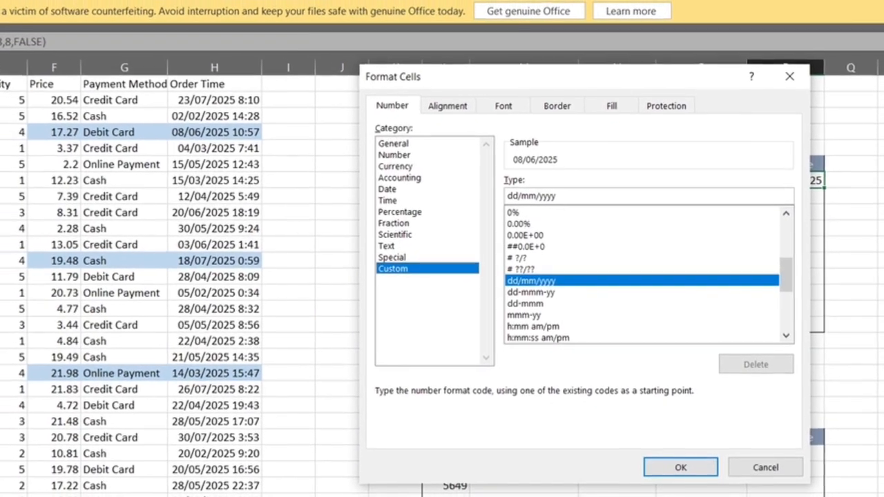
pyautogui.scroll(-1, 648, 276)
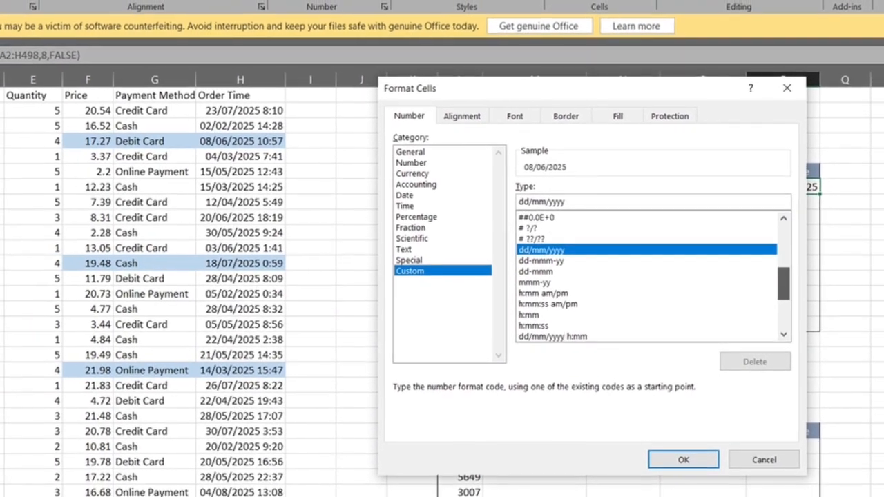
pyautogui.scroll(-1, 647, 276)
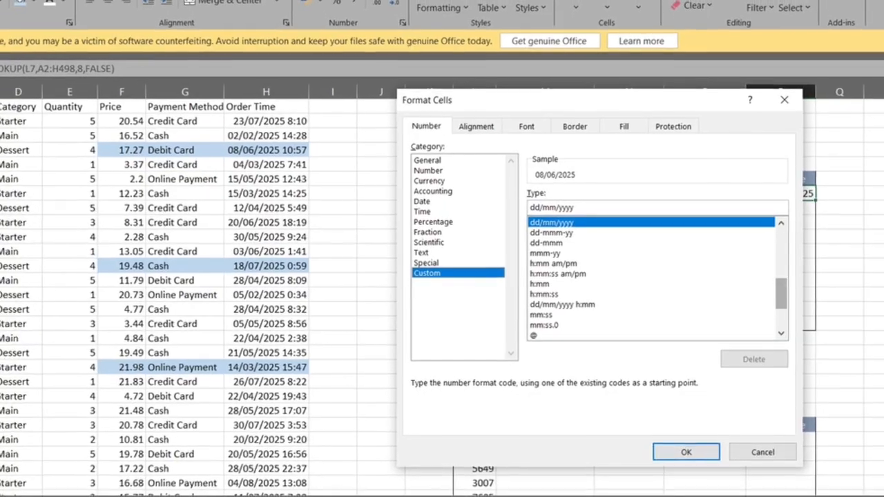
pyautogui.click(562, 305)
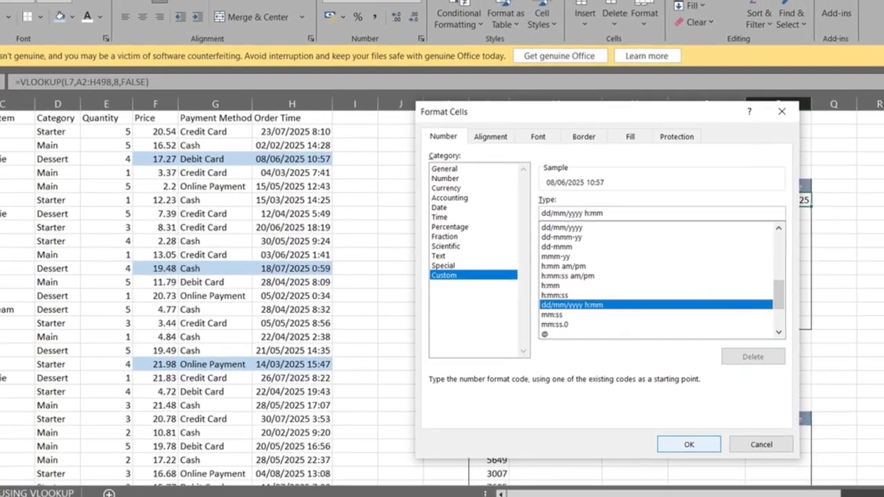
pyautogui.press('Return')
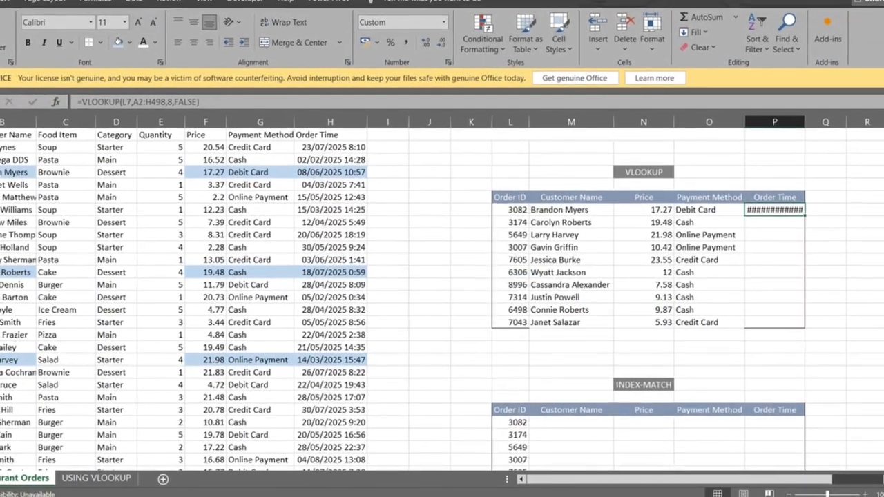
# Step: Autofit the width of column P and fill the Order Time formula from P7 down to P16
pyautogui.doubleClick(807, 116)
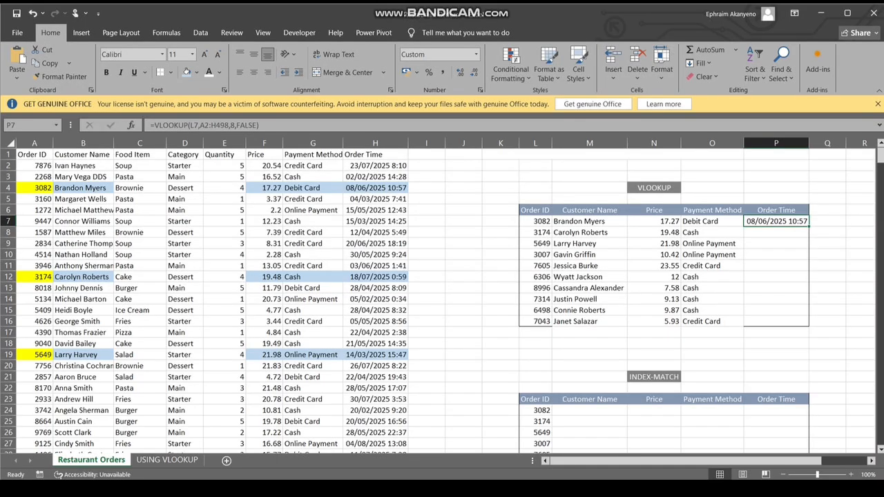
pyautogui.moveTo(807, 227); pyautogui.dragTo(808, 325)
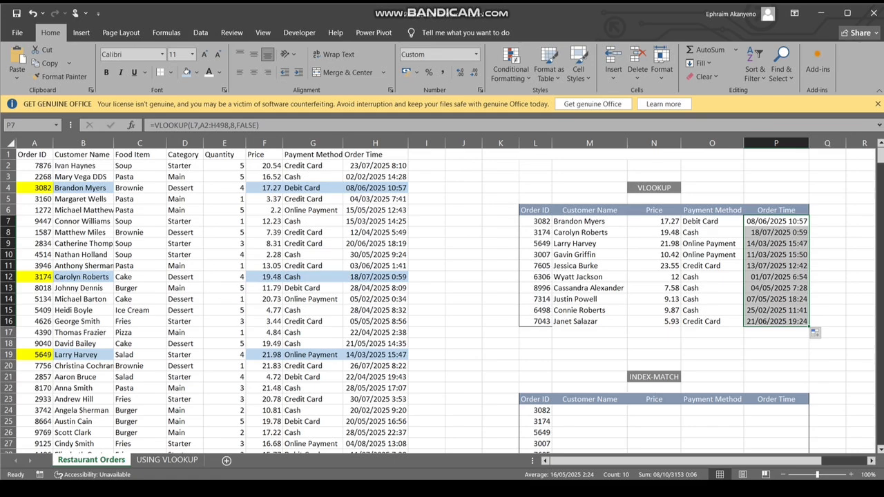
pyautogui.click(500, 188)
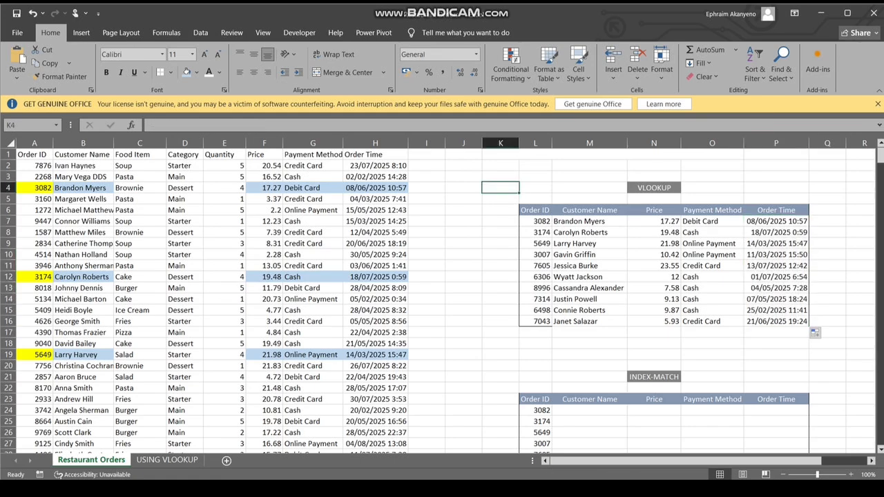
# Step: Add a bottom border to L16:P16, the last row of the VLOOKUP table
pyautogui.scroll(-2, 442, 297)
pyautogui.scroll(1, 442, 297)
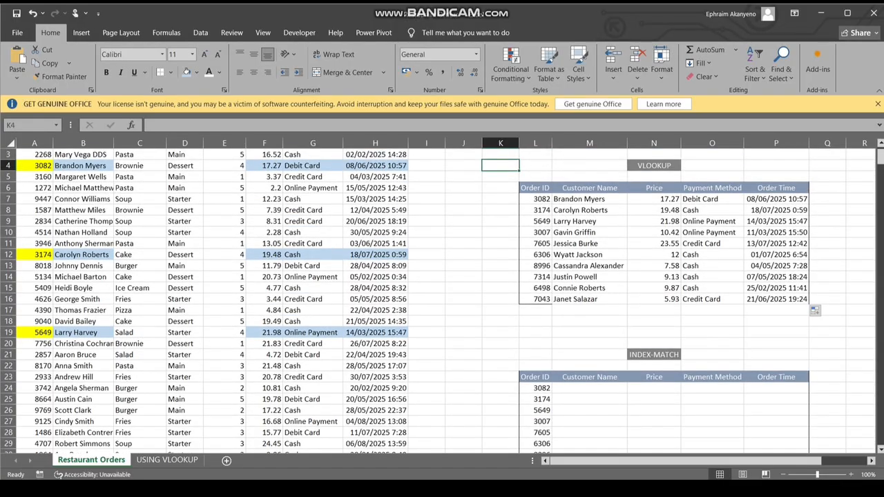
pyautogui.moveTo(535, 299); pyautogui.dragTo(776, 299)
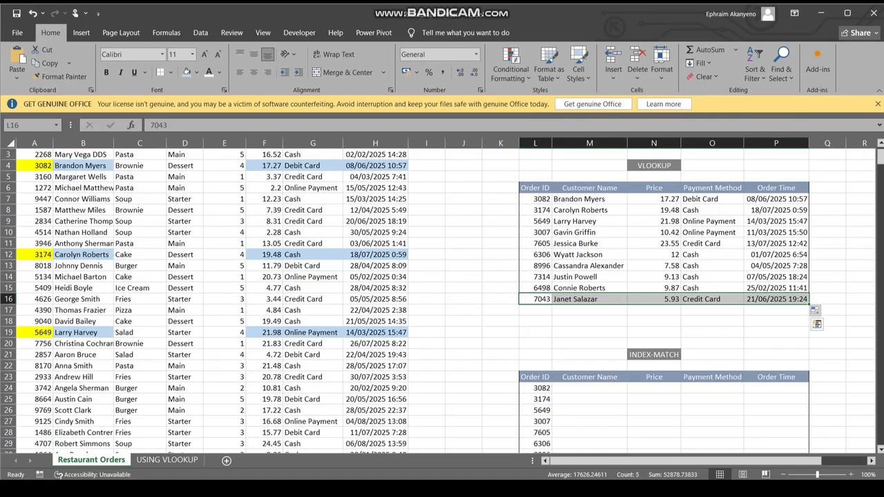
pyautogui.click(170, 72)
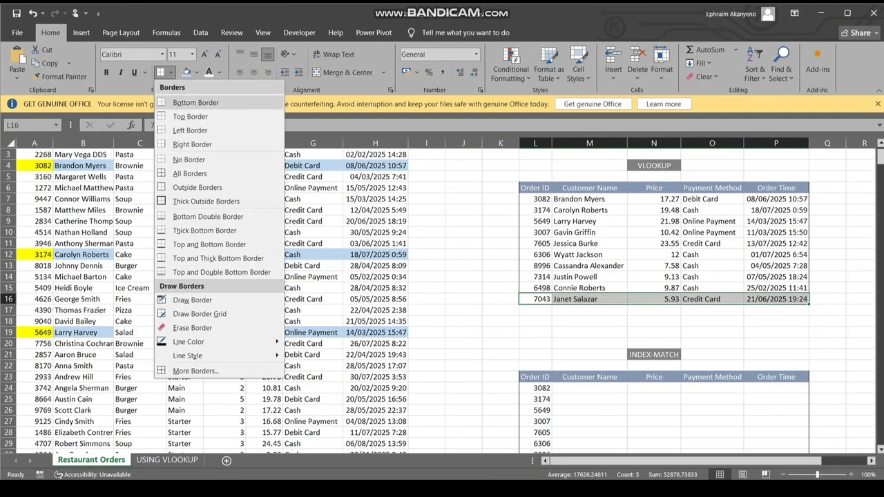
pyautogui.click(195, 103)
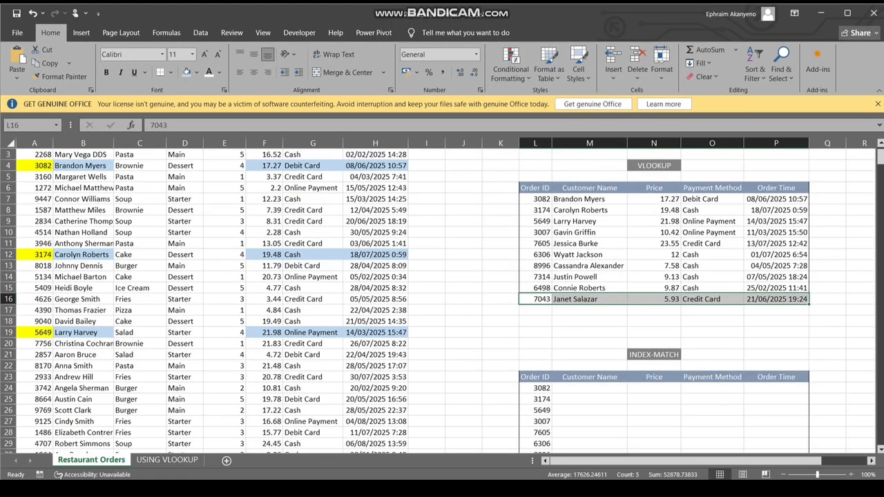
pyautogui.click(535, 321)
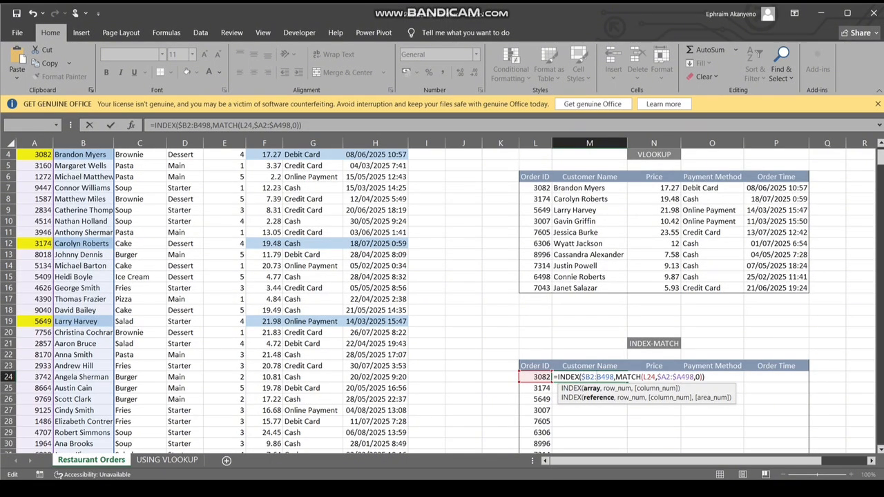
# Step: Make the formula in M24 read =INDEX($B2:$B498,MATCH(L24,$A2:$A498,0)) and enter it
pyautogui.write('$')
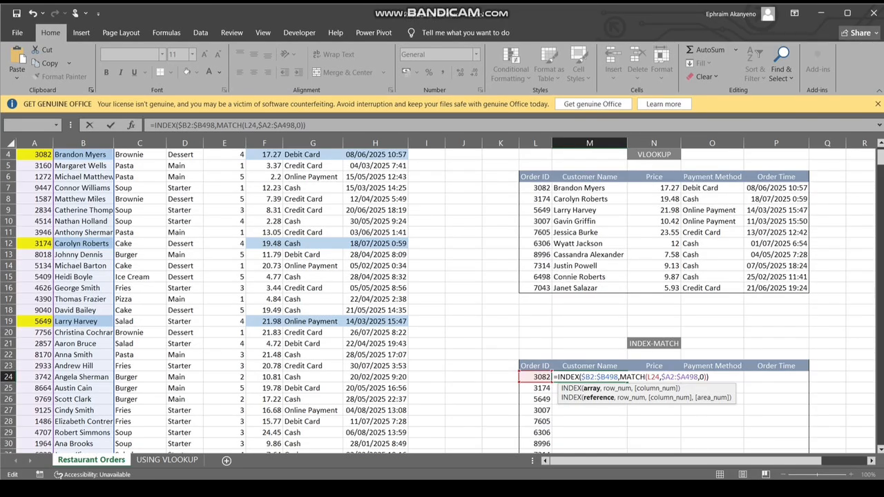
pyautogui.press('Return')
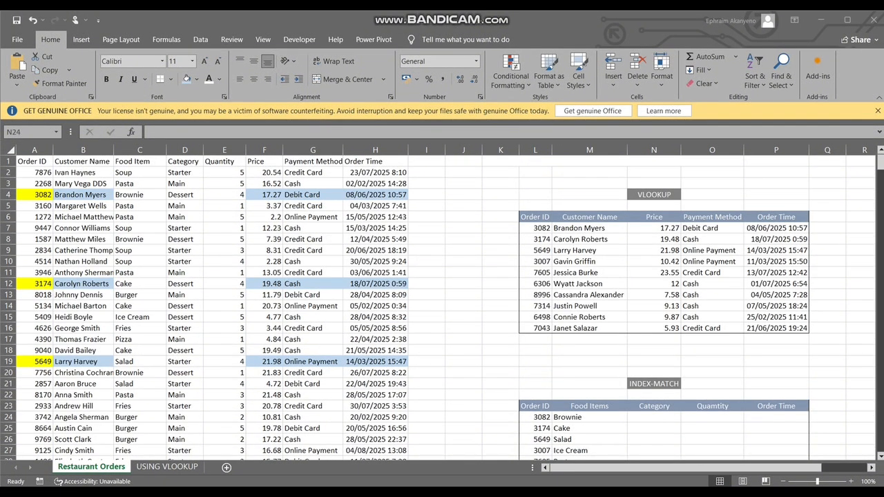
# Step: Copy the Food Items INDEX-MATCH formula from M24 into N24 under Category
pyautogui.scroll(-3, 438, 308)
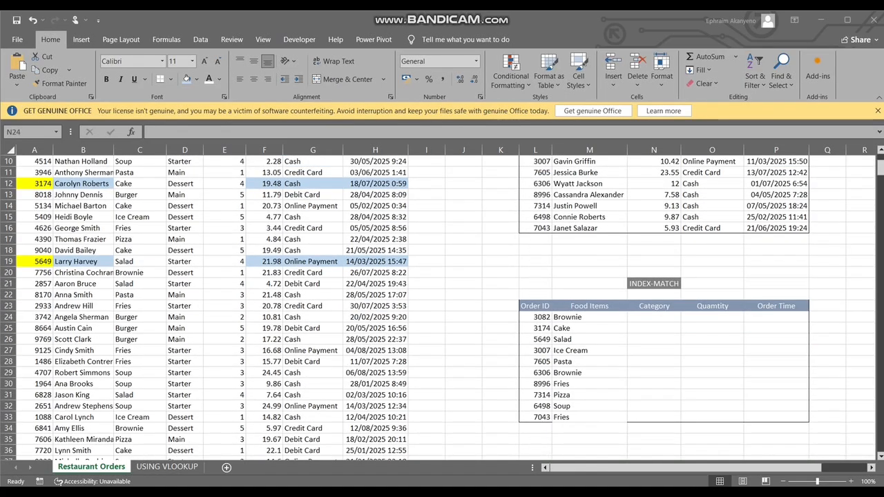
pyautogui.click(654, 317)
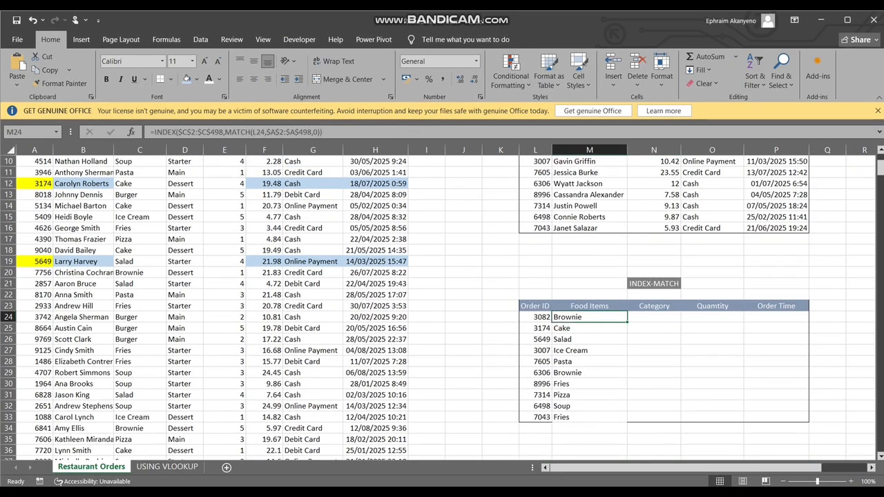
pyautogui.scroll(2, 438, 307)
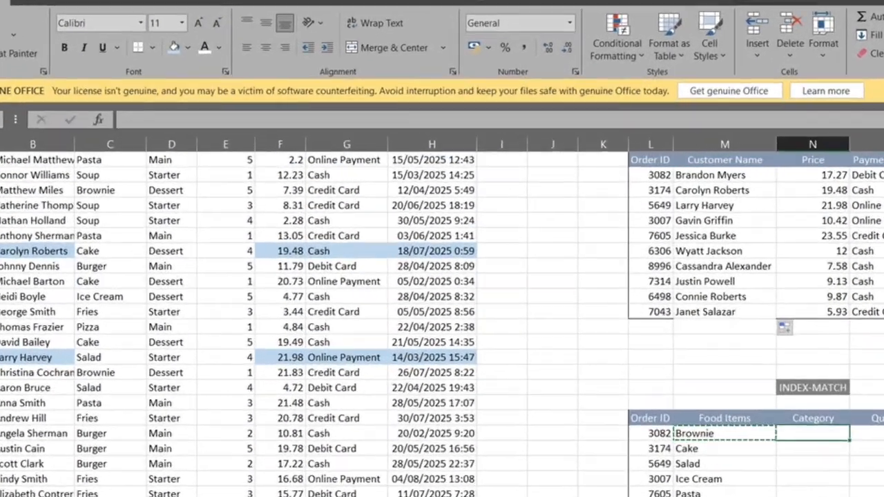
pyautogui.hotkey('ctrl', 'v')
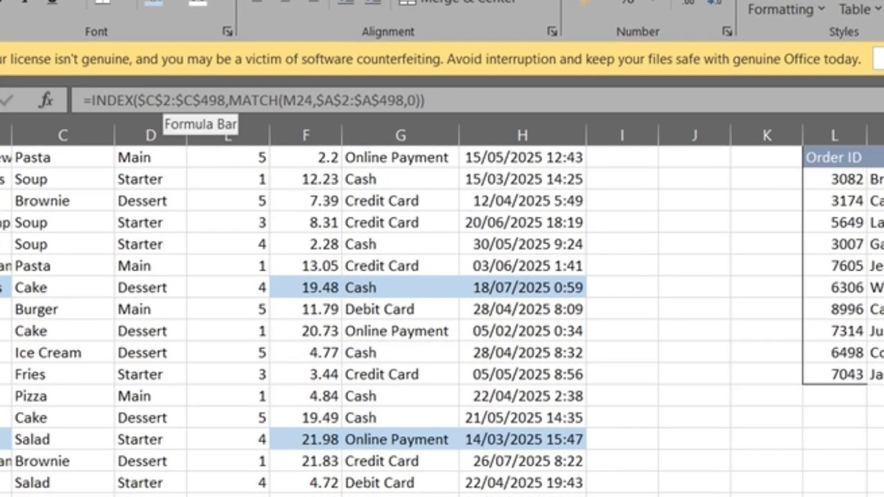
# Step: Replace the INDEX array in N24's Category formula with the category range D2:D498
pyautogui.moveTo(225, 100); pyautogui.dragTo(137, 101)
pyautogui.press('BackSpace')
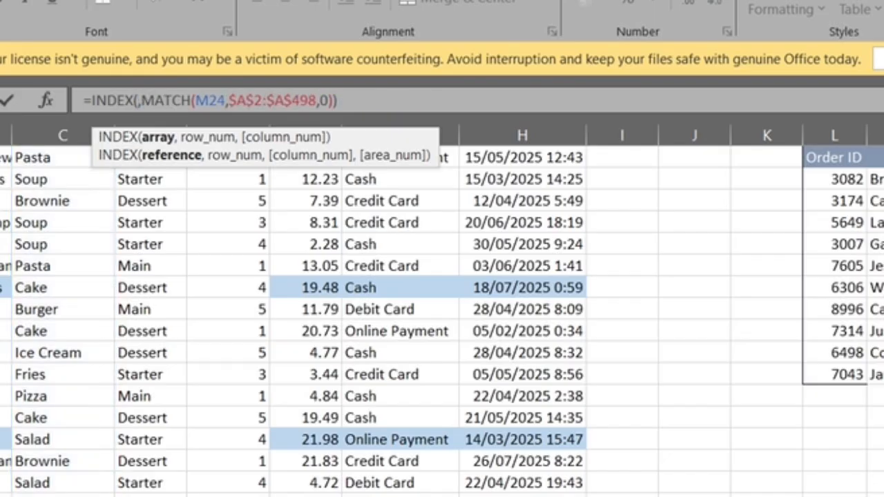
pyautogui.scroll(2, 442, 290)
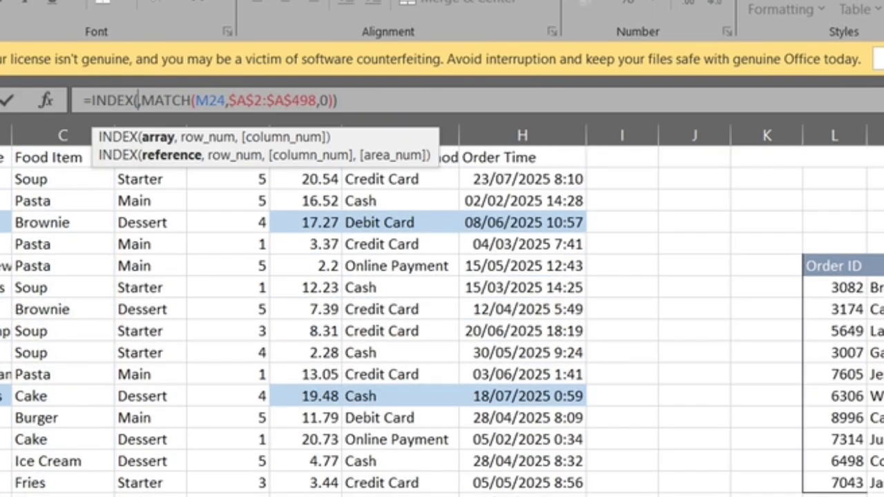
pyautogui.click(188, 178)
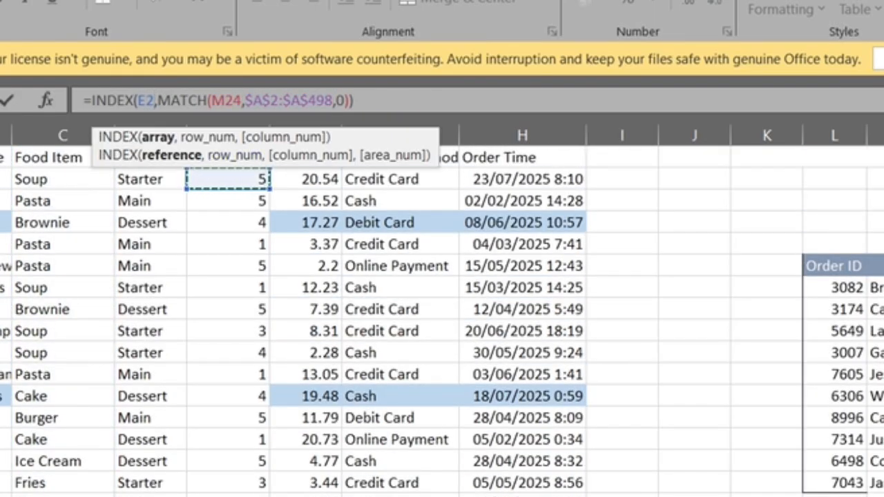
pyautogui.hscroll(3, 442, 311)
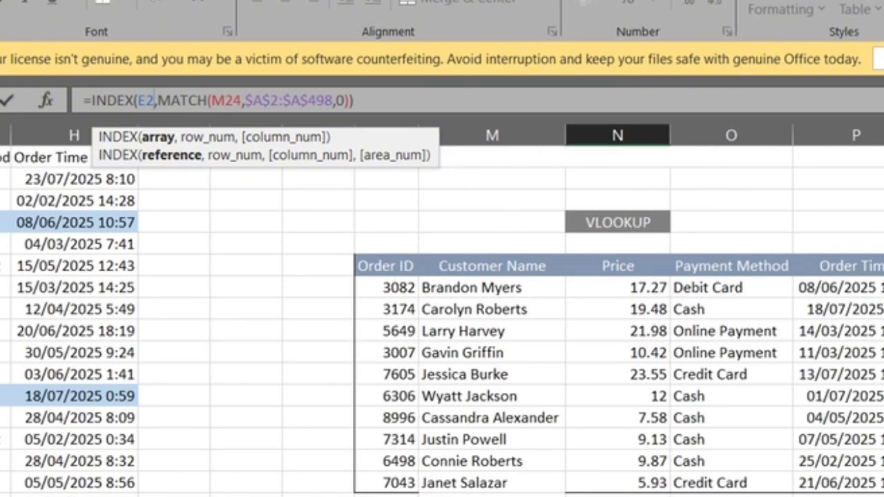
pyautogui.hscroll(-2, 442, 310)
pyautogui.hscroll(-2, 442, 311)
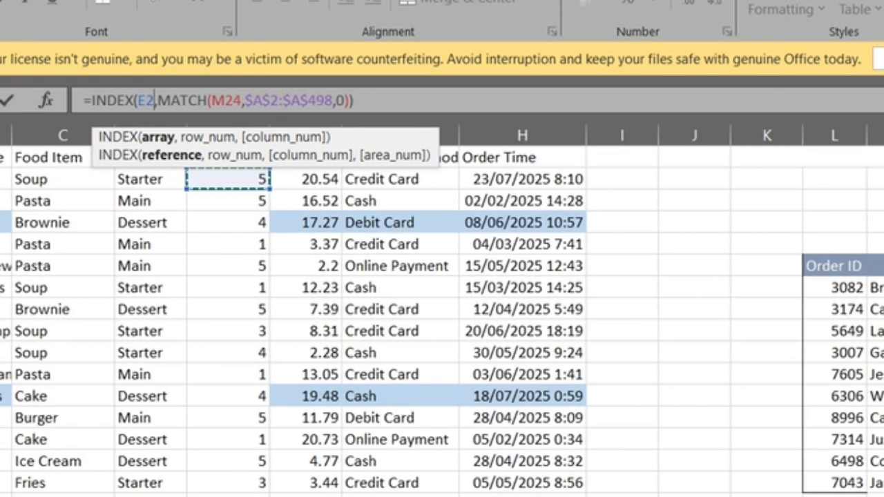
pyautogui.click(150, 179)
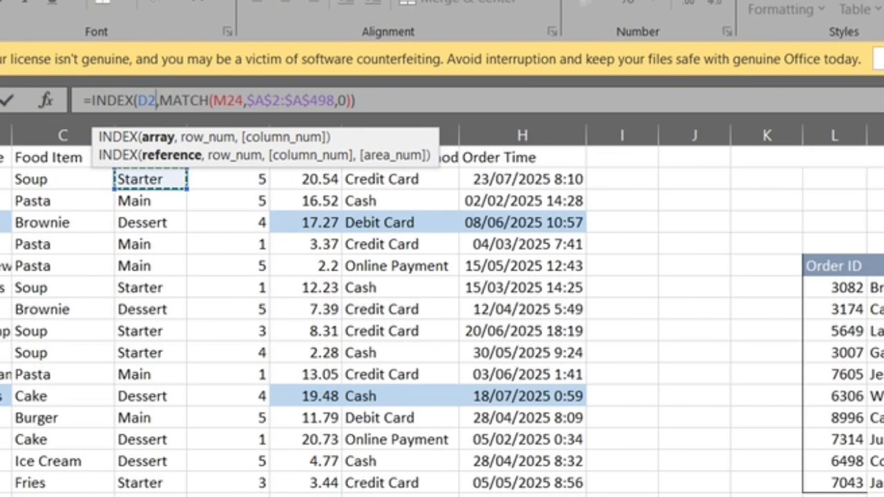
pyautogui.hotkey('ctrl', 'shift', 'Down')
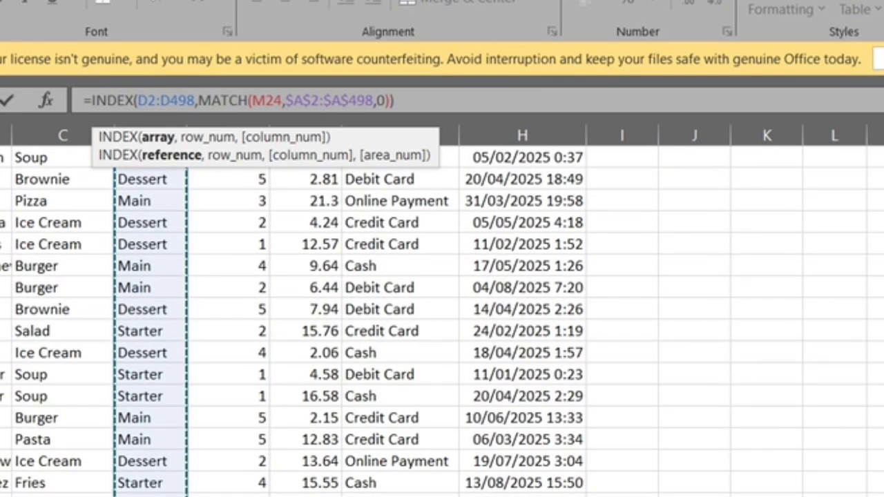
pyautogui.scroll(15, 441, 311)
pyautogui.scroll(15, 442, 310)
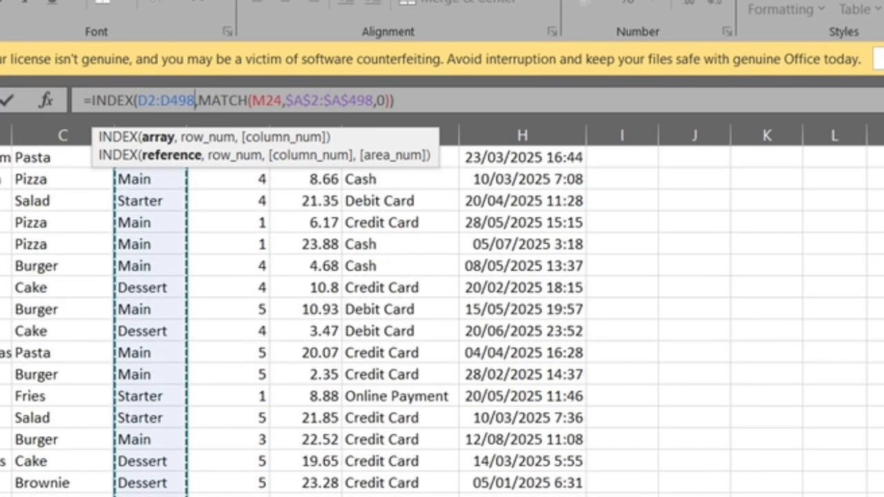
pyautogui.scroll(-3, 442, 310)
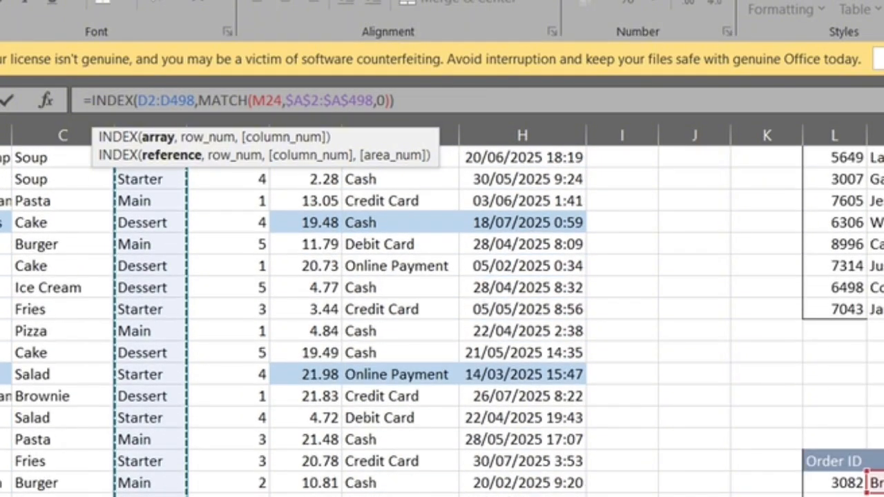
pyautogui.hscroll(2, 442, 311)
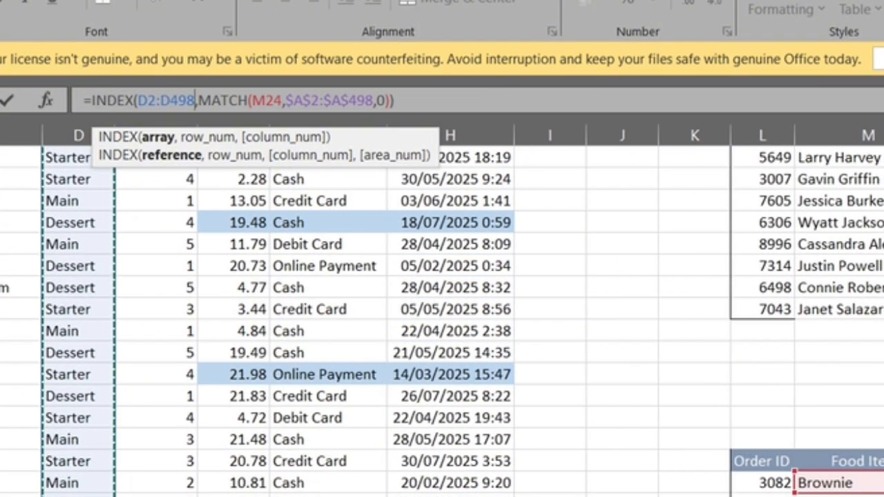
# Step: Make the INDEX array in N24's formula absolute as $D$2:$D$498
pyautogui.press('Return')
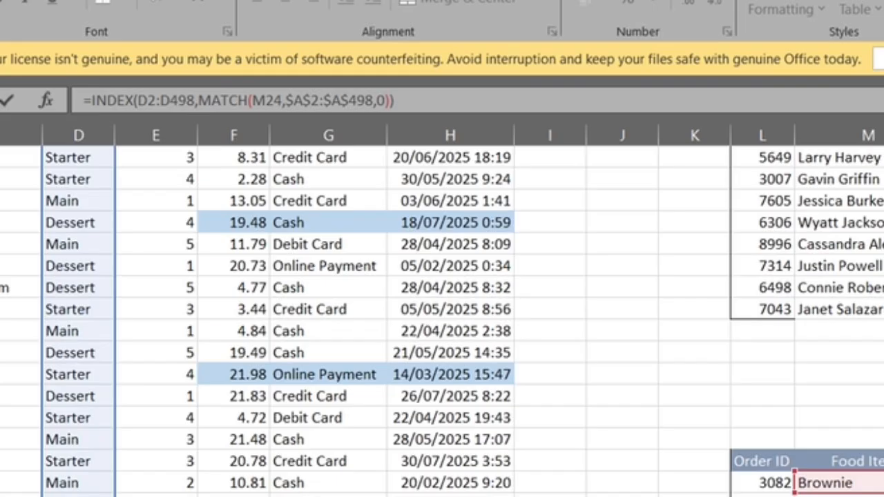
pyautogui.write('$D$2:')
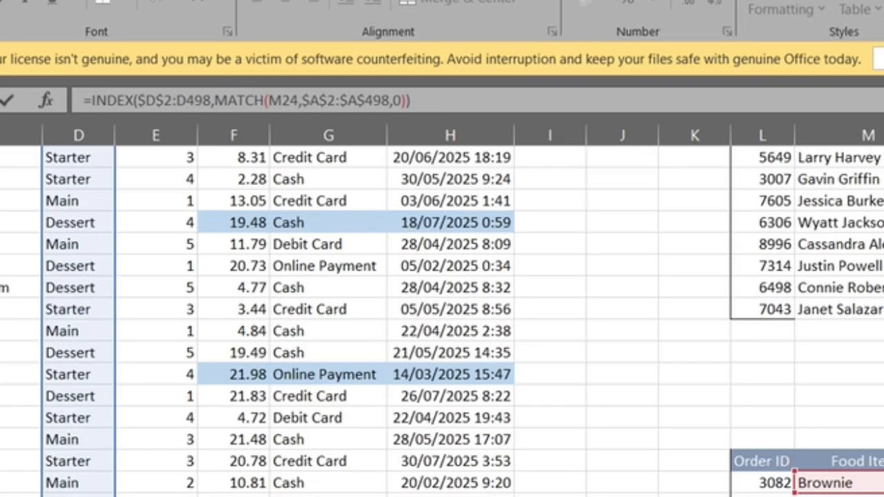
pyautogui.write('$D')
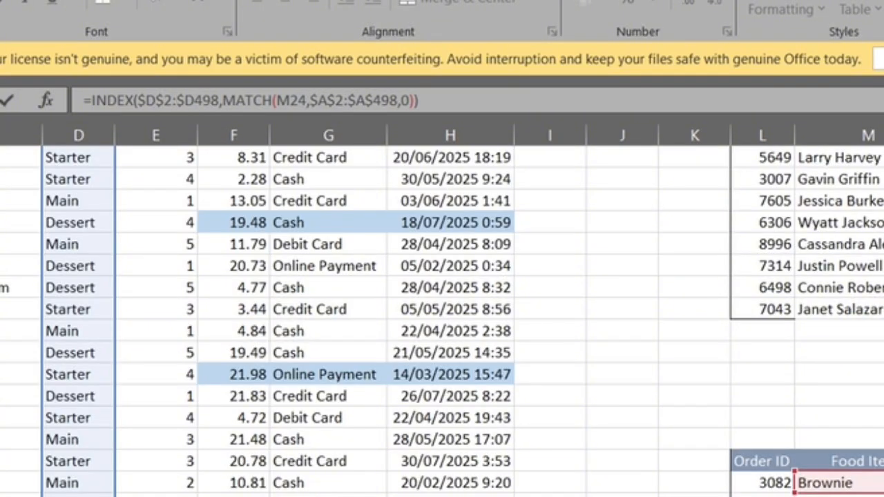
pyautogui.write('$')
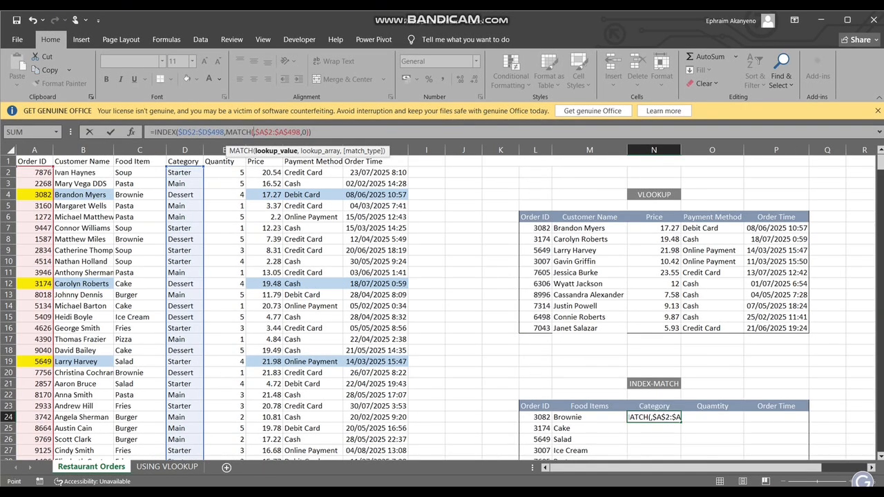
# Step: Set the MATCH lookup value in N24's formula to Order ID cell L24 and enter the formula
pyautogui.click(535, 417)
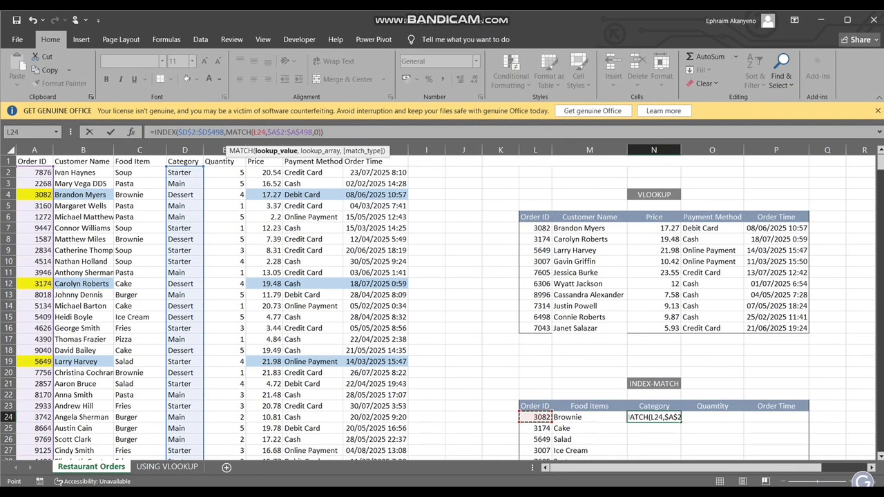
pyautogui.click(324, 132)
pyautogui.press('Return')
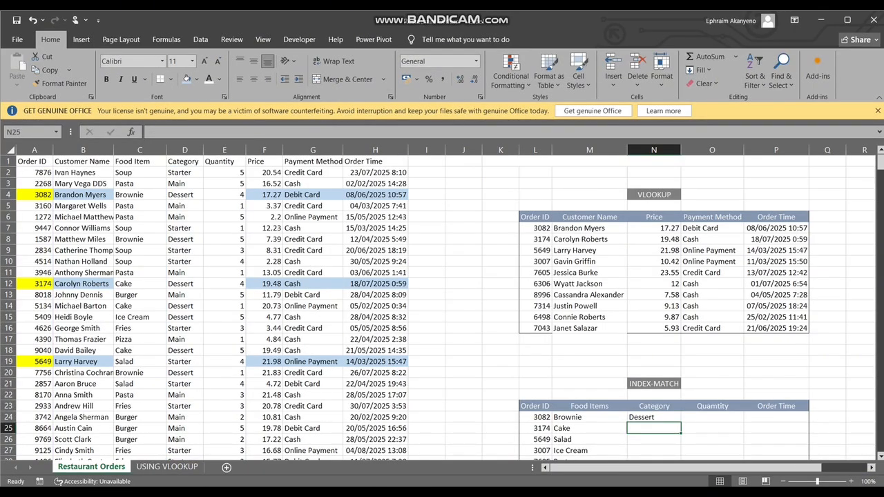
# Step: Fill the Category INDEX-MATCH formula from N24 down to N33
pyautogui.click(654, 417)
pyautogui.scroll(-3, 654, 417)
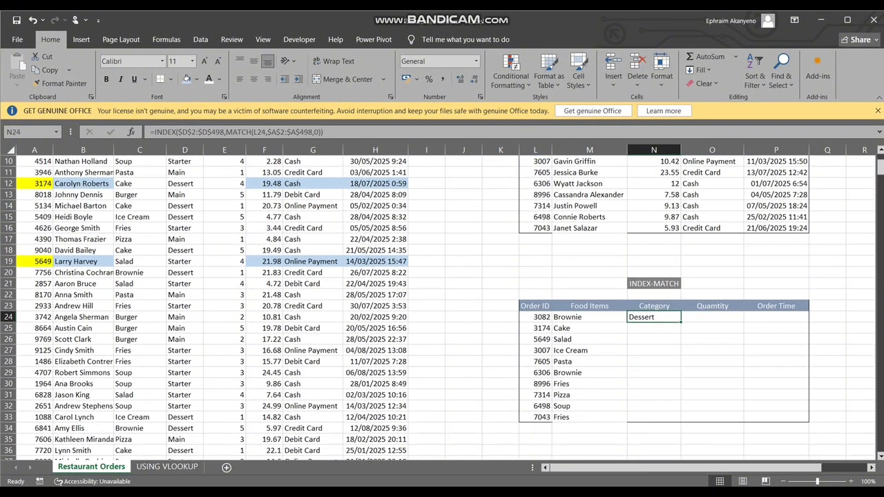
pyautogui.moveTo(681, 322); pyautogui.dragTo(680, 420)
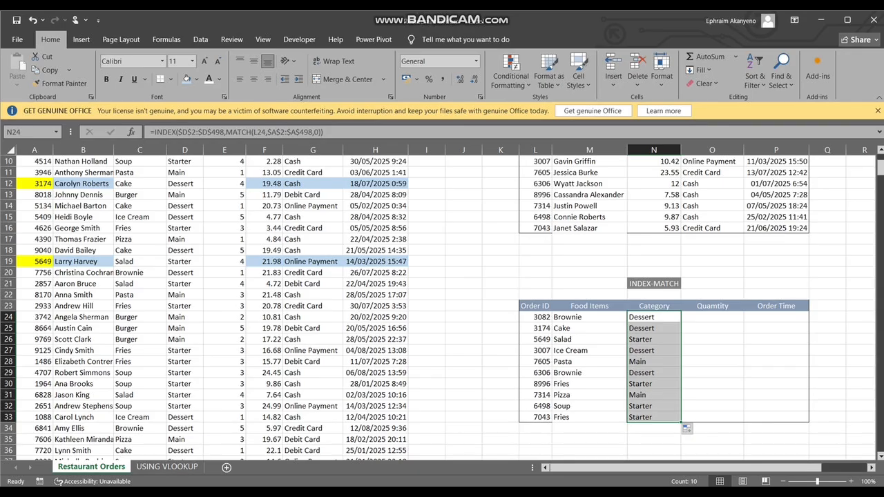
# Step: Copy the Category INDEX-MATCH formula from N24 into O24, the first quantity cell
pyautogui.scroll(2, 441, 308)
pyautogui.scroll(2, 442, 307)
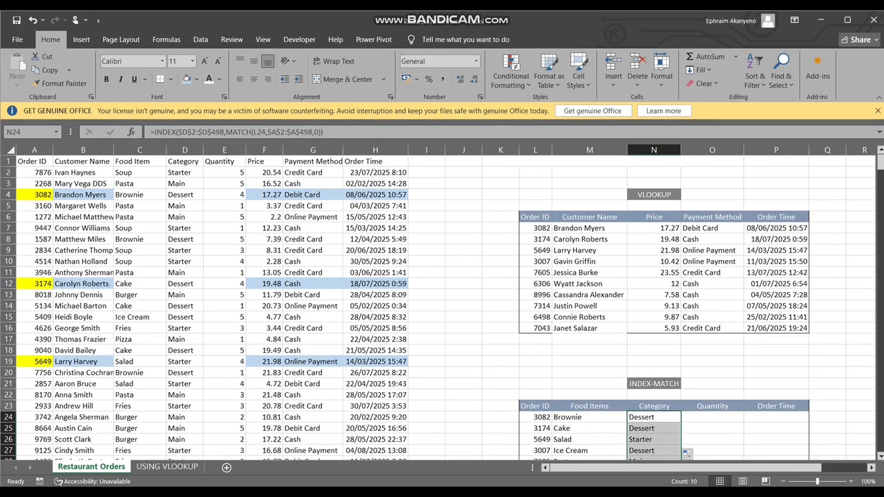
pyautogui.scroll(-3, 442, 308)
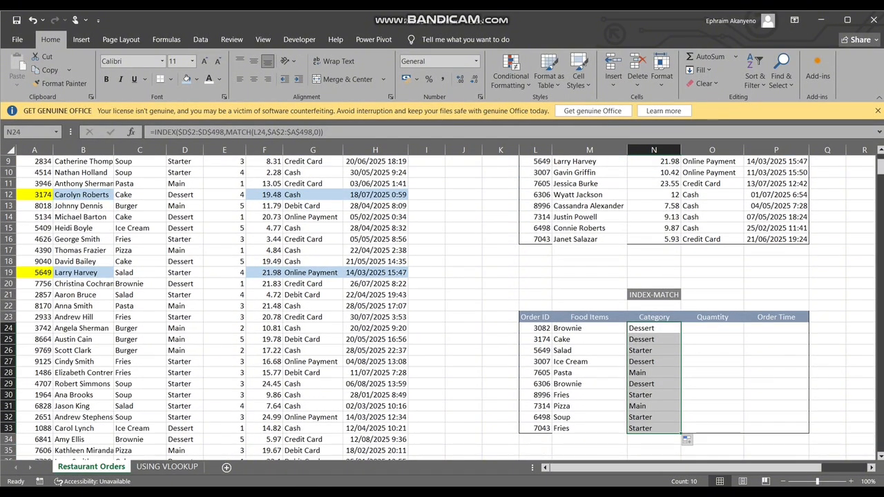
pyautogui.click(712, 328)
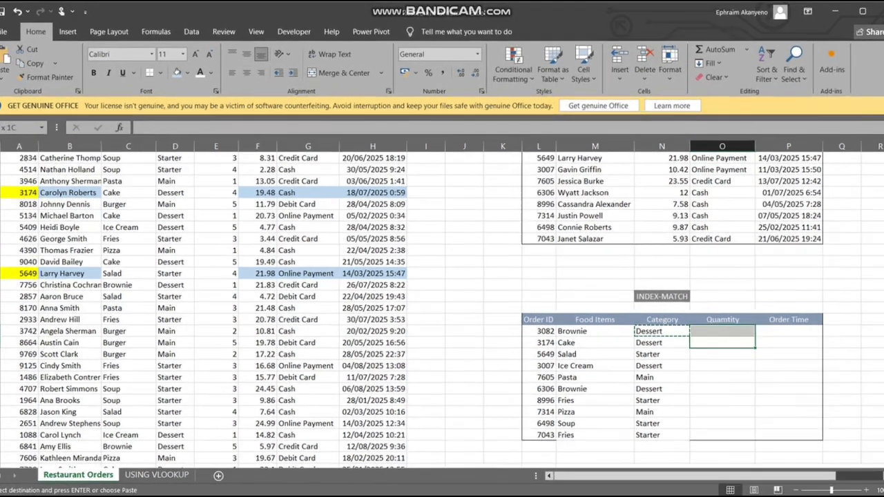
pyautogui.click(711, 328)
pyautogui.write('=INDEX($D$2:$D$498,MATCH(M24,$A$2:$A$498,0))')
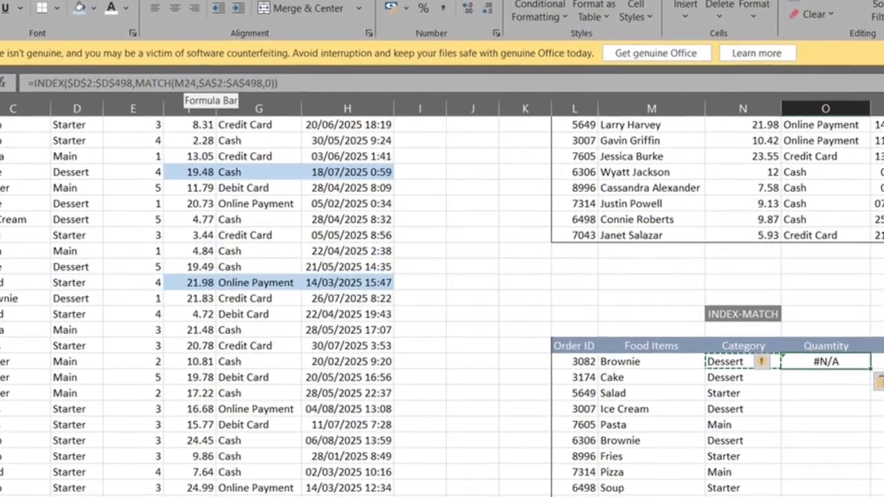
# Step: Make the formula in O24 read =INDEX(E2:E498,MATCH(L24,$A$2:$A$498,0)) and enter it
pyautogui.click(290, 93)
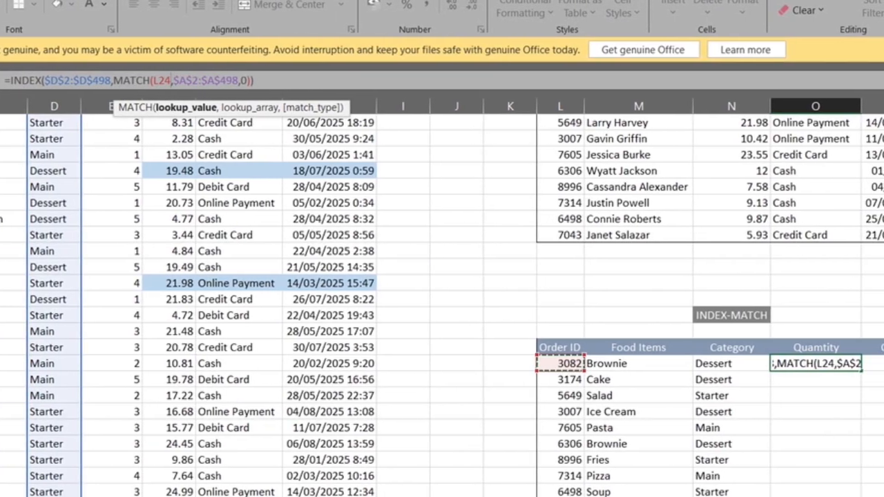
pyautogui.moveTo(109, 80); pyautogui.dragTo(42, 72)
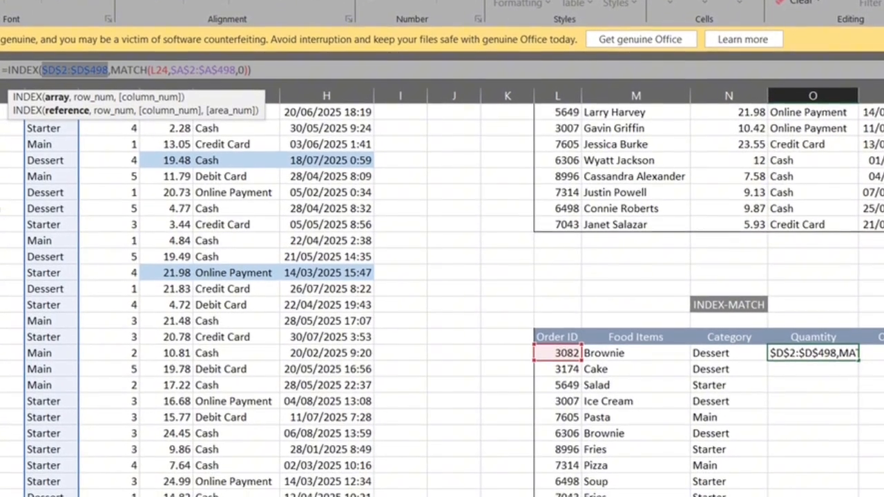
pyautogui.scroll(3, 442, 296)
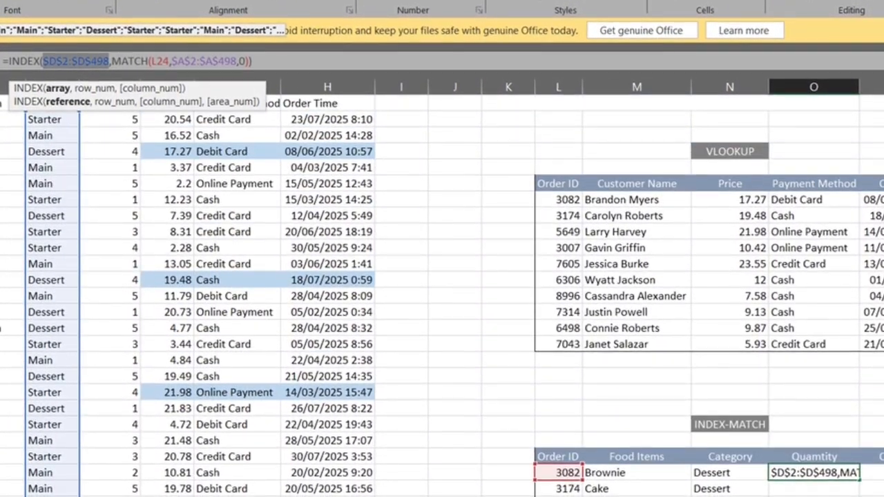
pyautogui.press('BackSpace')
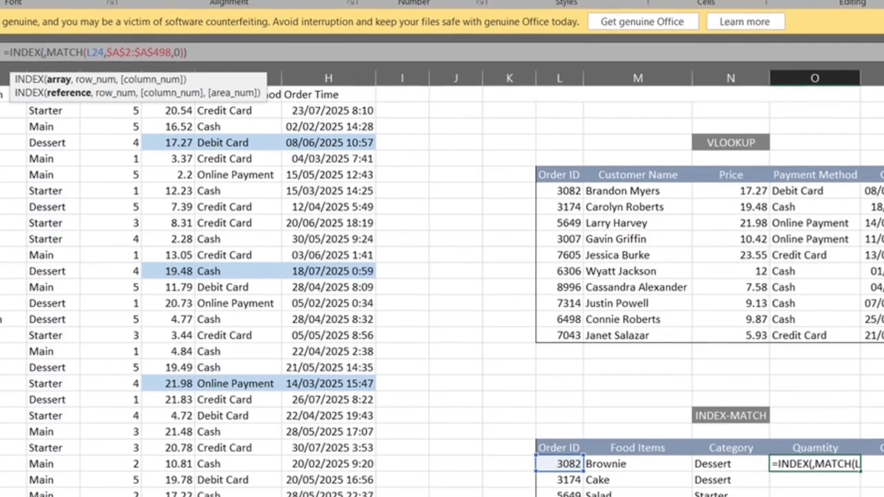
pyautogui.click(110, 113)
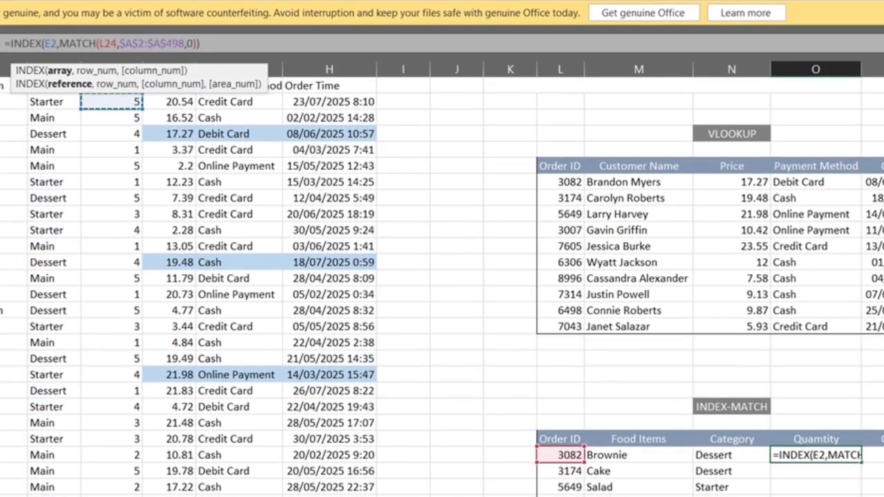
pyautogui.hotkey('ctrl', 'shift', 'Down')
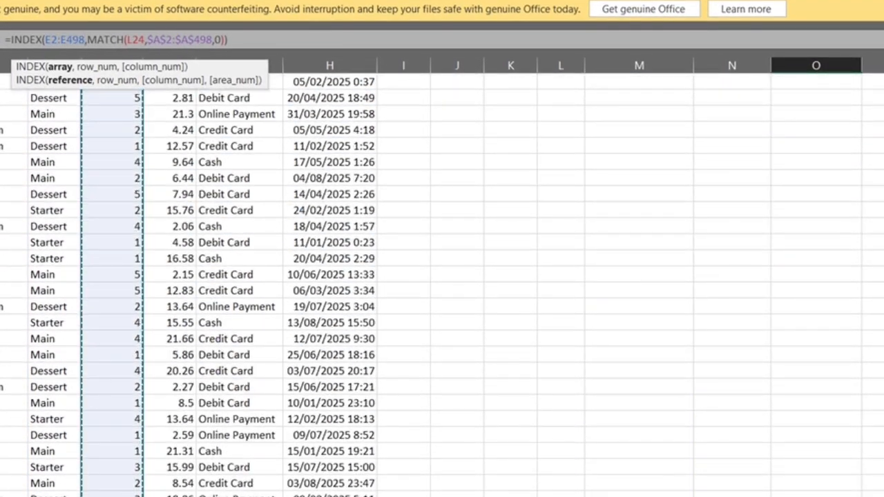
pyautogui.press('Return')
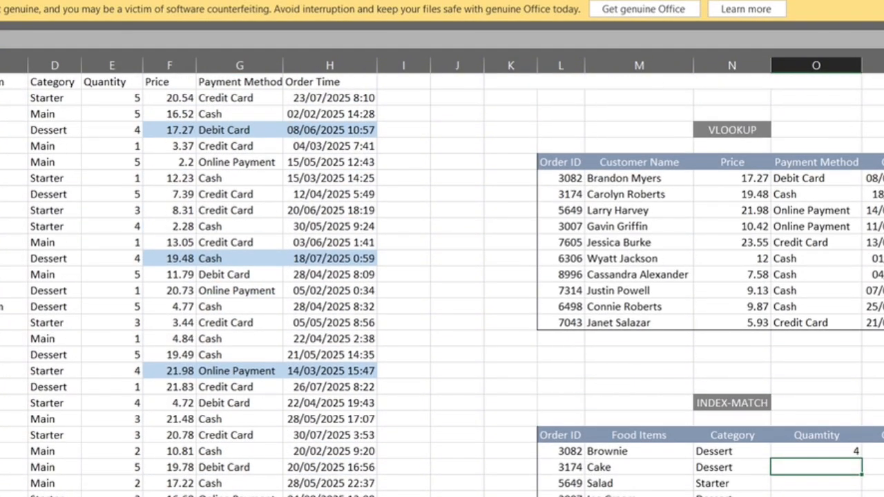
# Step: Fill the quantity INDEX-MATCH formula from O24 down to O33
pyautogui.press('Up')
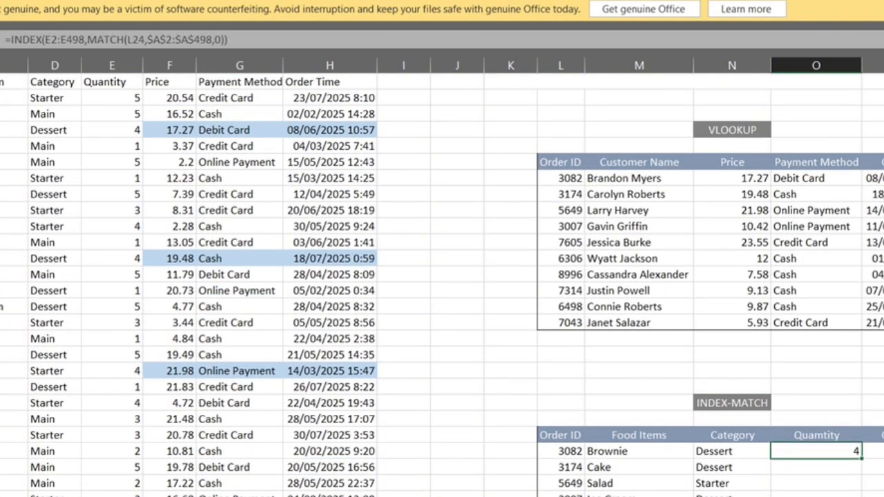
pyautogui.scroll(-2, 442, 276)
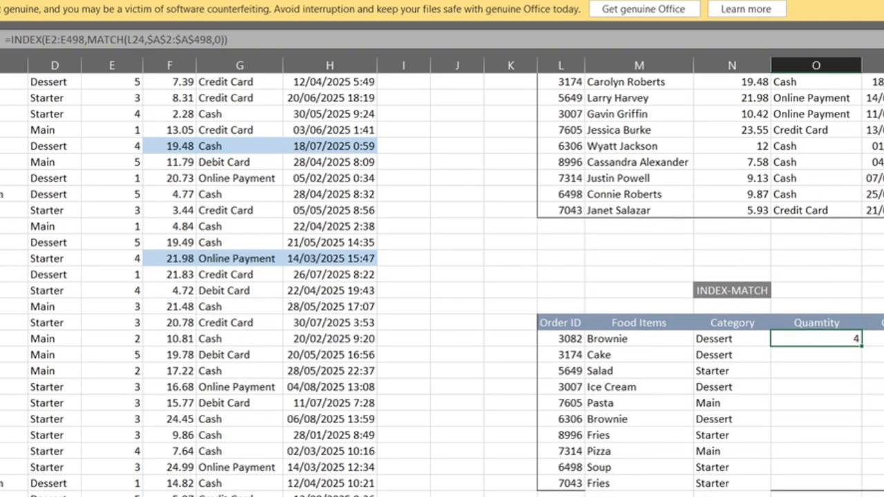
pyautogui.hotkey('shift', 'Down')
pyautogui.hotkey('shift', 'Down')
pyautogui.hotkey('shift', 'Down')
pyautogui.hotkey('shift', 'Down')
pyautogui.hotkey('shift', 'Down')
pyautogui.hotkey('shift', 'Down')
pyautogui.hotkey('shift', 'Down')
pyautogui.hotkey('shift', 'Down')
pyautogui.hotkey('shift', 'Down')
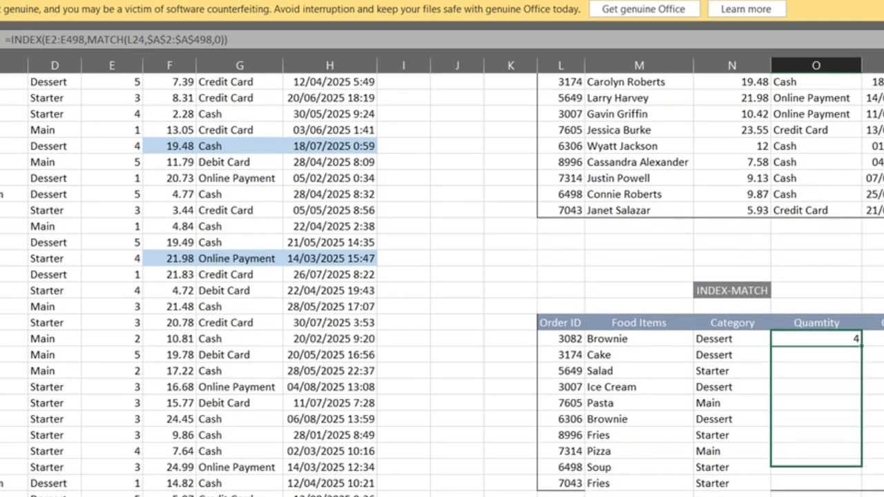
pyautogui.hotkey('ctrl', 'd')
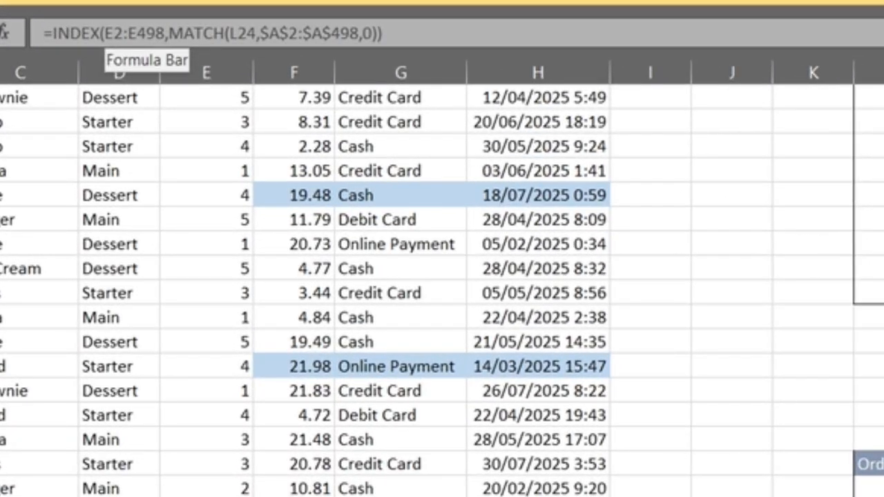
# Step: Make the INDEX range in O24 absolute as $E$2:$E$498, enter the formula and refill it down to O33
pyautogui.click(105, 33)
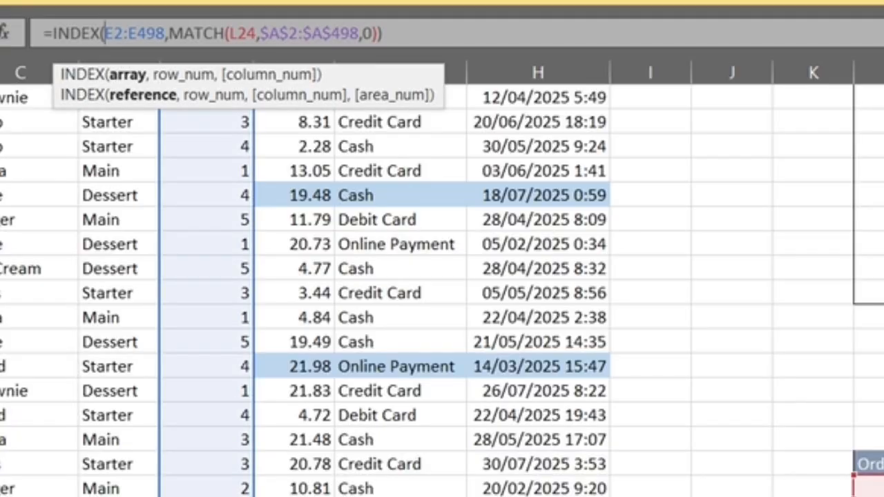
pyautogui.write('$')
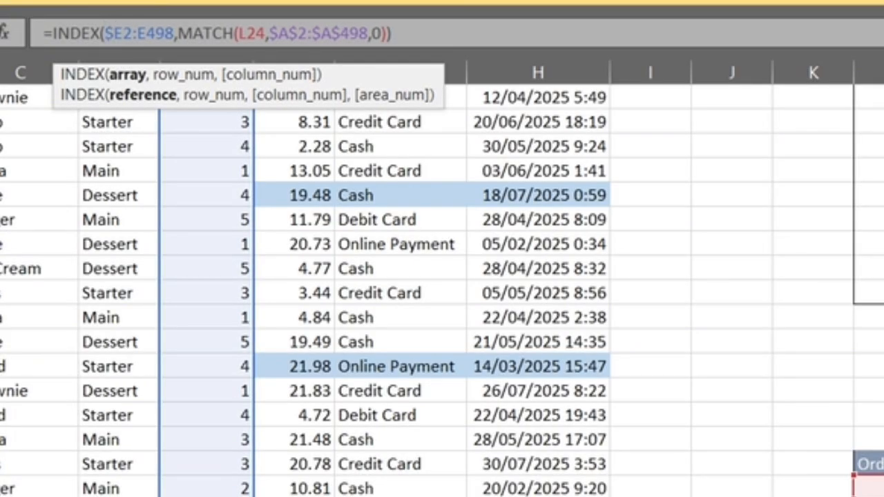
pyautogui.press('Right')
pyautogui.write('$')
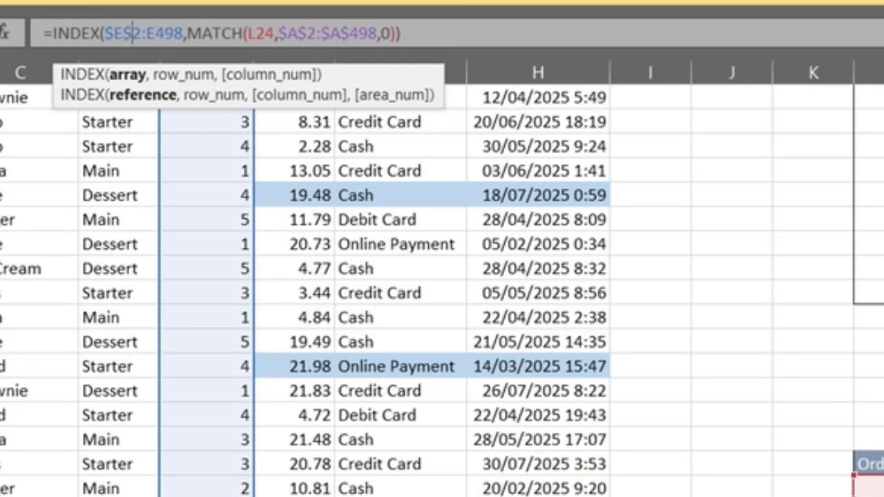
pyautogui.press('Right')
pyautogui.press('Right')
pyautogui.write('$')
pyautogui.press('Right')
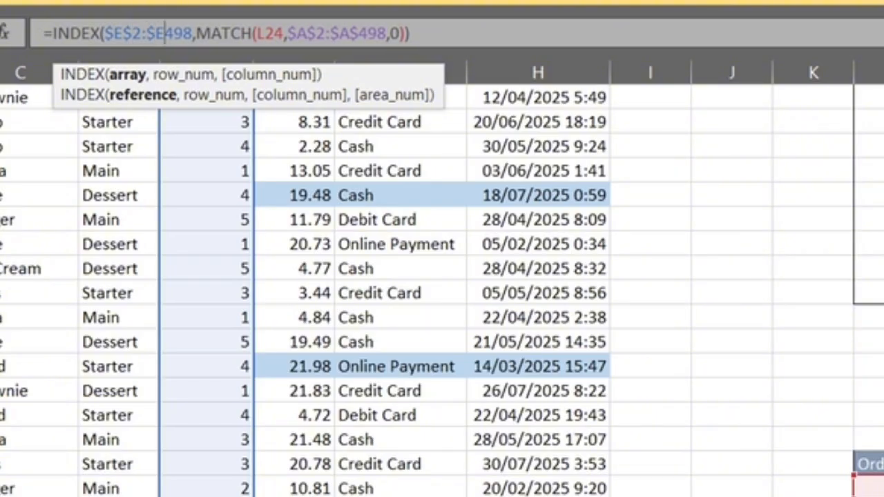
pyautogui.write('$')
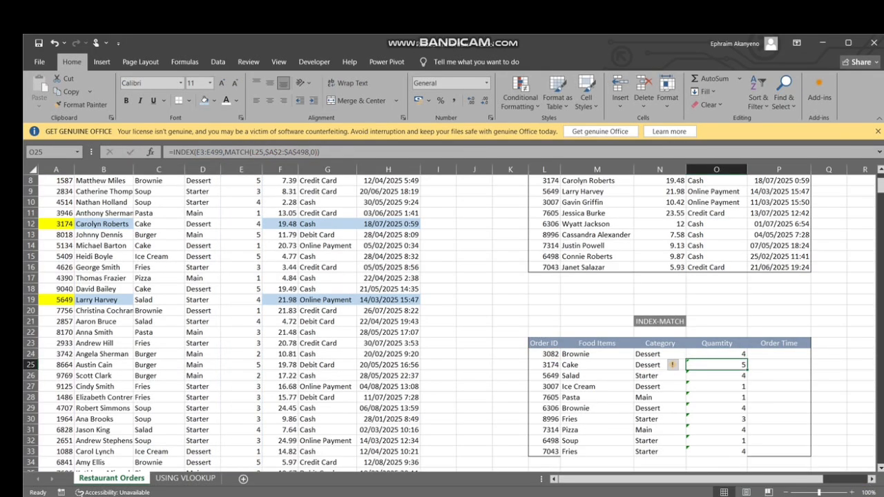
pyautogui.click(716, 354)
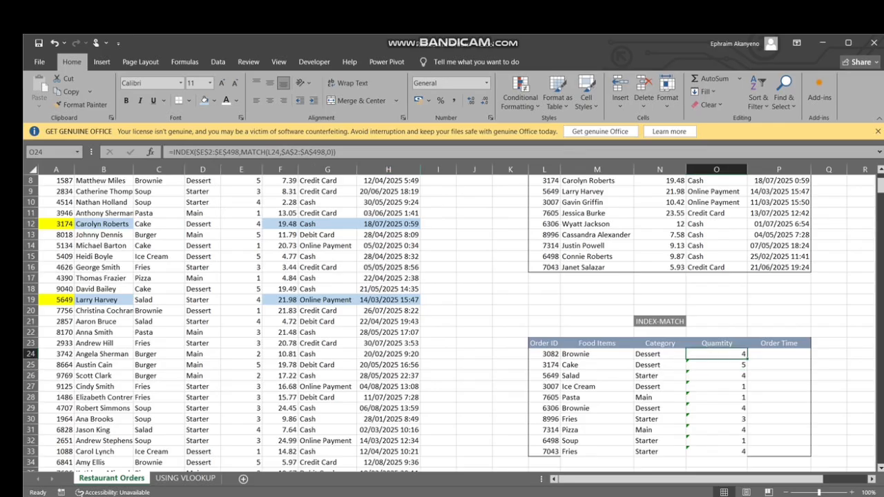
pyautogui.moveTo(746, 359); pyautogui.dragTo(746, 453)
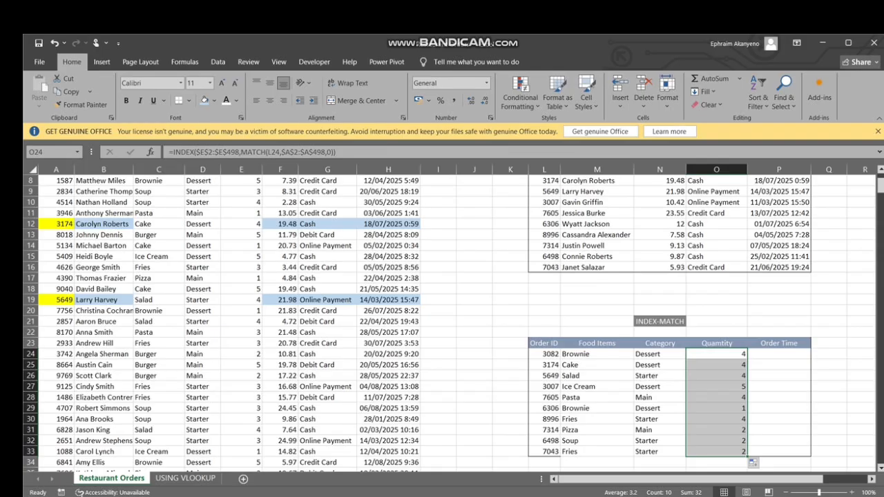
# Step: Copy the quantity formula from O24 into P24, the first Order Time cell, and set its MATCH lookup value to L24
pyautogui.click(779, 355)
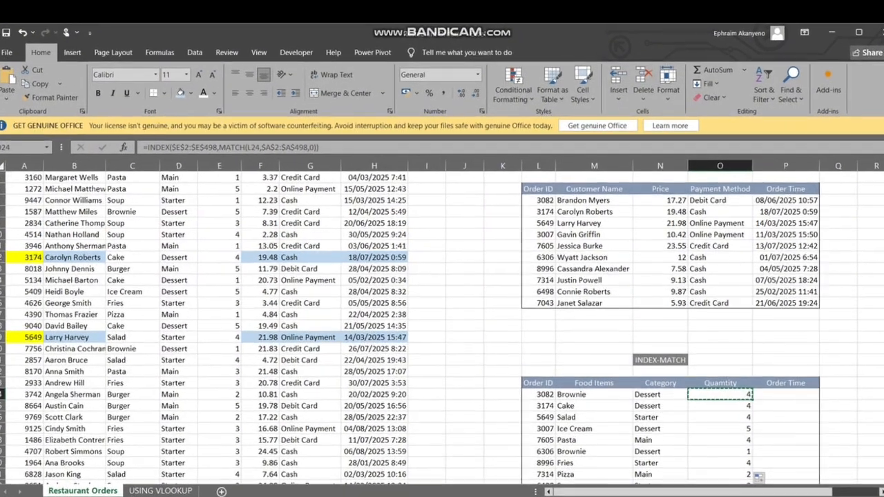
pyautogui.hotkey('ctrl', 'c')
pyautogui.click(789, 398)
pyautogui.hotkey('ctrl', 'v')
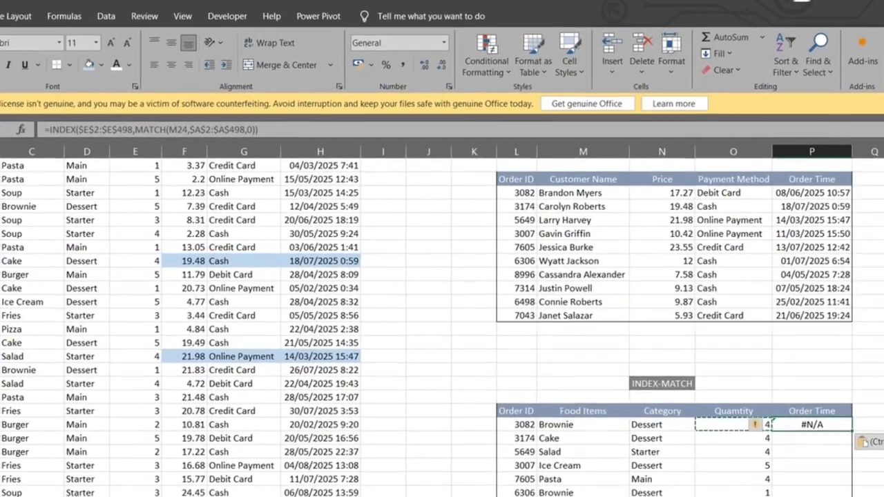
pyautogui.click(186, 130)
pyautogui.moveTo(186, 130); pyautogui.dragTo(168, 130)
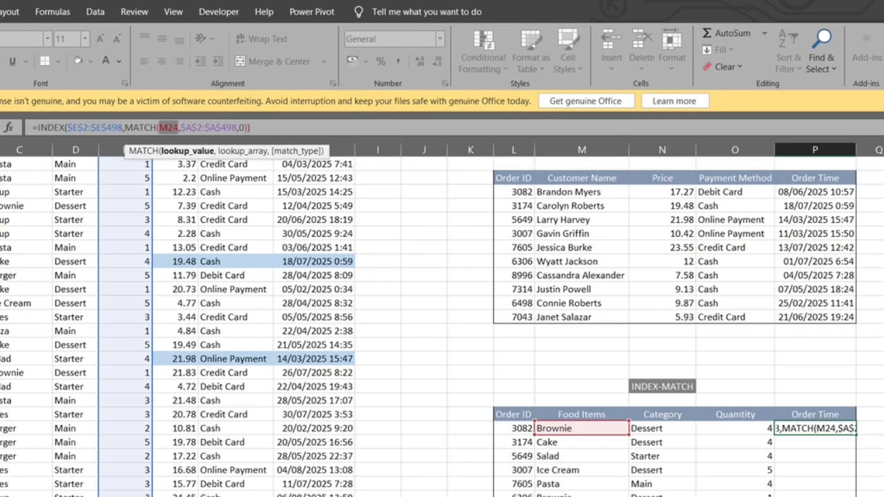
pyautogui.click(513, 428)
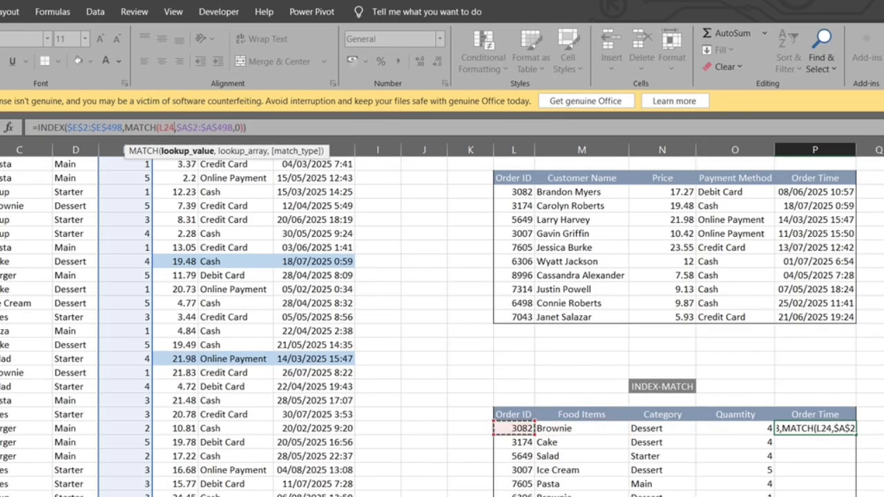
# Step: Replace the INDEX array in P24's formula with the source Order Time range H2:H498
pyautogui.click(206, 127)
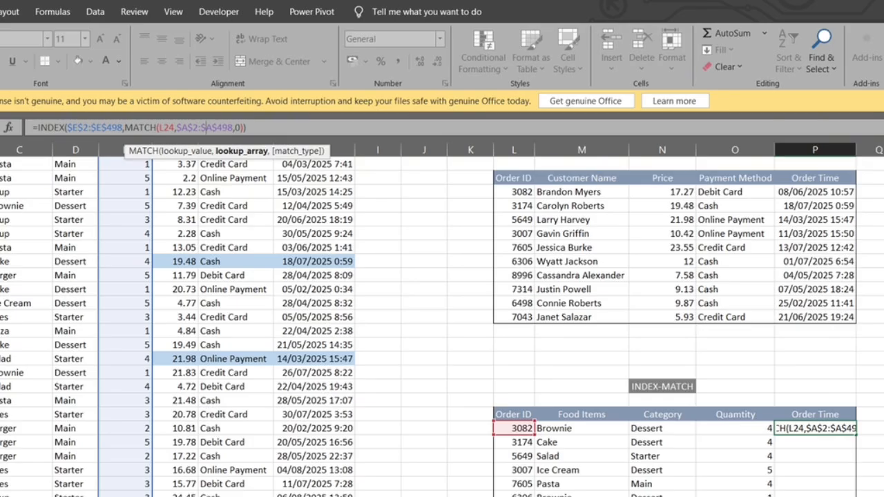
pyautogui.click(123, 128)
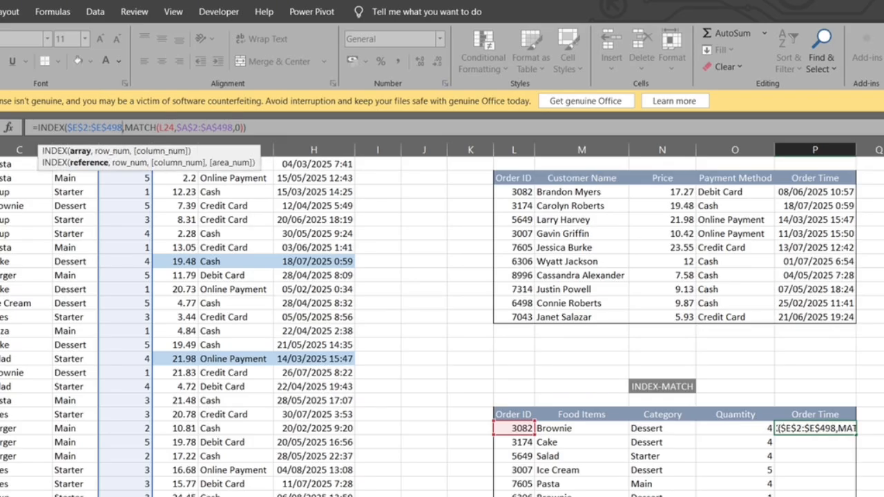
pyautogui.moveTo(123, 128); pyautogui.dragTo(67, 128)
pyautogui.press('BackSpace')
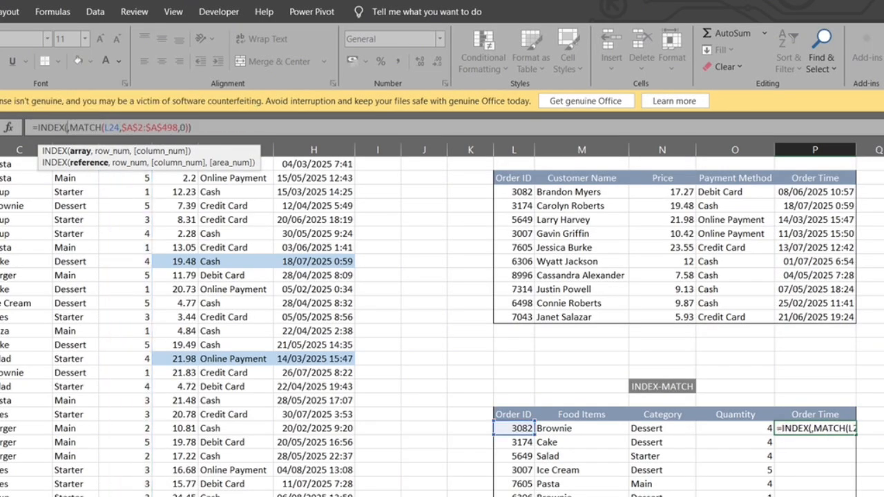
pyautogui.scroll(1, 442, 311)
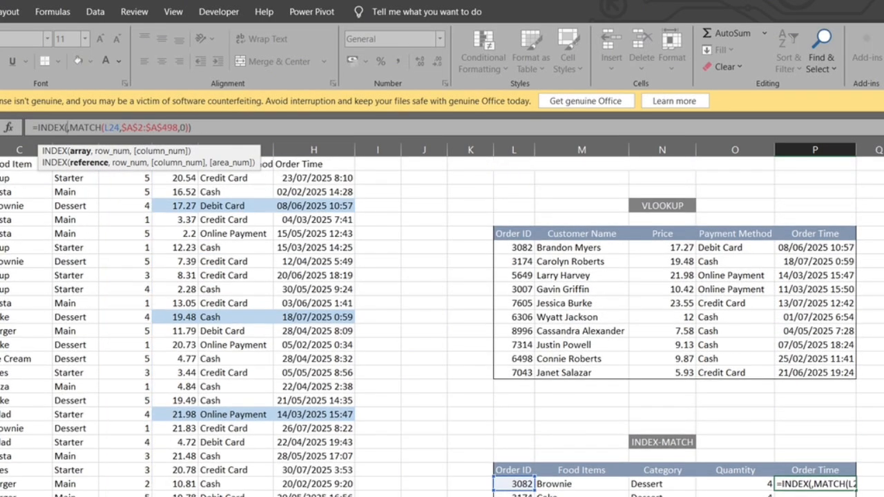
pyautogui.click(314, 178)
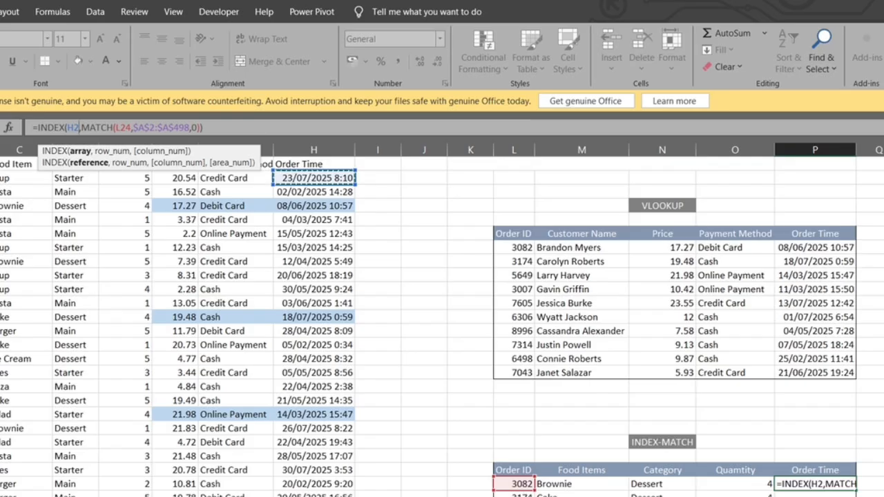
pyautogui.hotkey('ctrl', 'shift', 'Down')
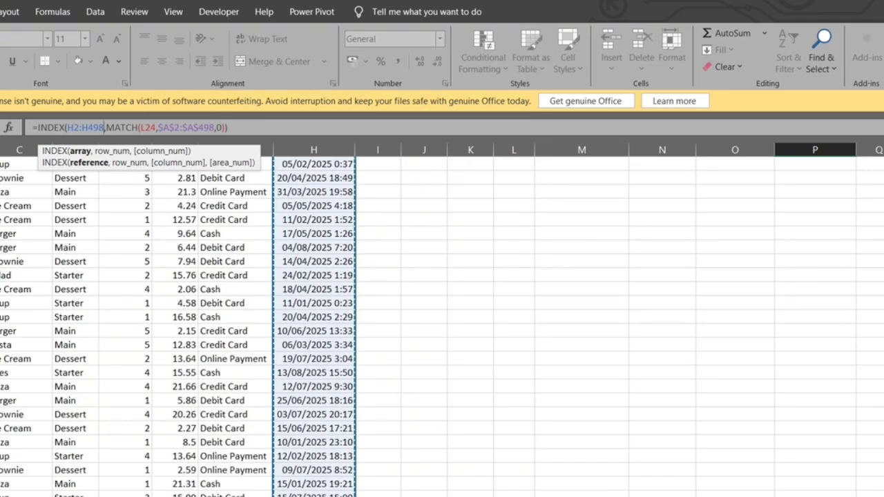
# Step: Make the INDEX range in P24 absolute as $H$2:$H$498 and enter the formula
pyautogui.click(68, 128)
pyautogui.write('$')
pyautogui.write('@')
pyautogui.press('BackSpace')
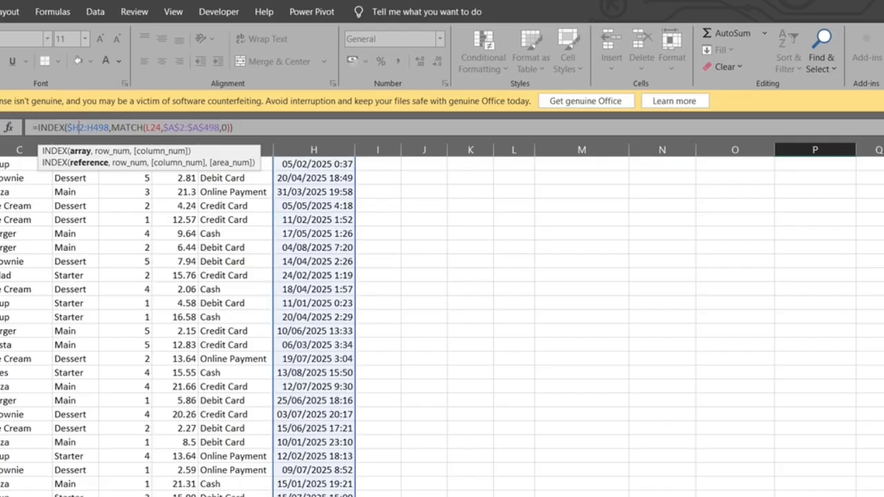
pyautogui.write('$H')
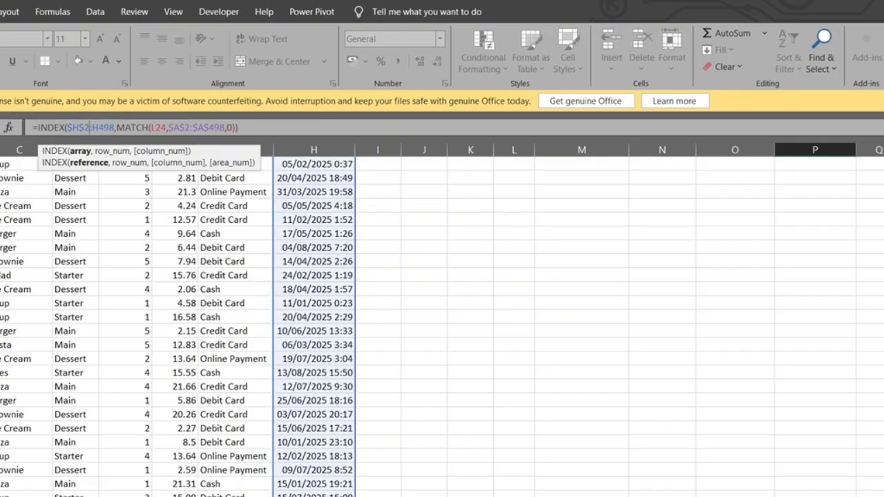
pyautogui.write('$')
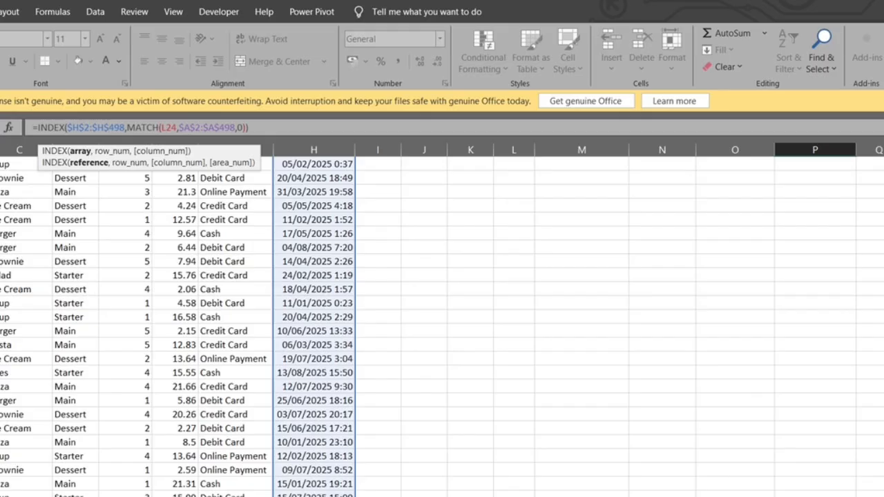
pyautogui.press('Return')
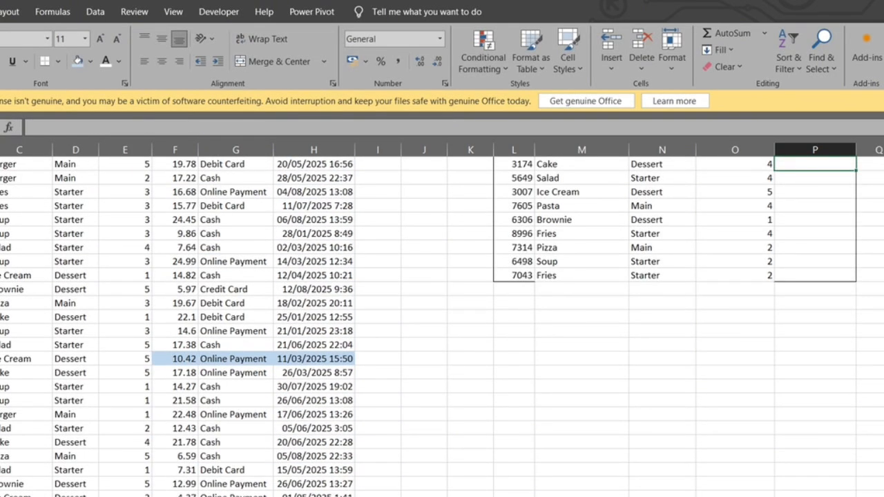
# Step: Apply the custom number format dd/mm/yyyy h:mm to P24 and fill the order time formula down to P33
pyautogui.scroll(4, 442, 324)
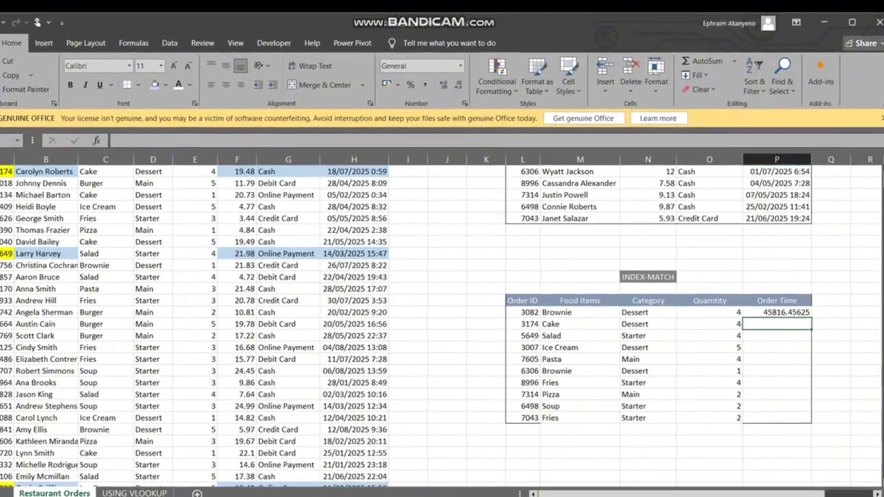
pyautogui.click(777, 313)
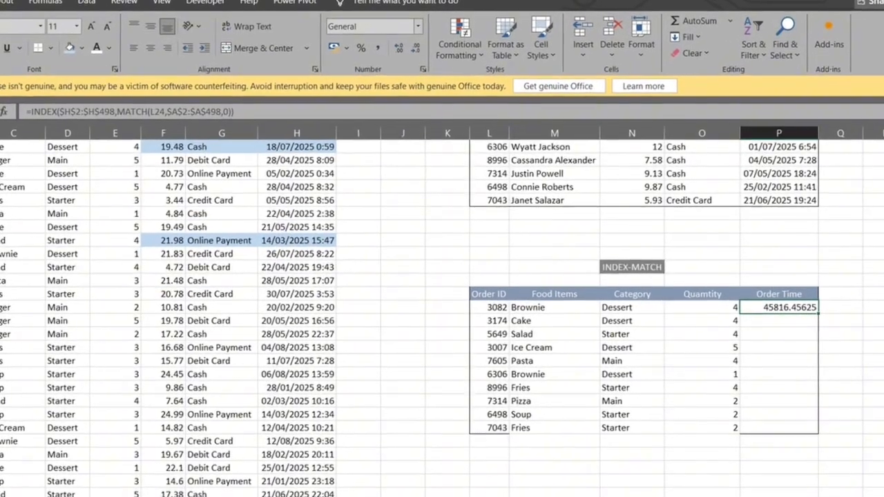
pyautogui.click(412, 22)
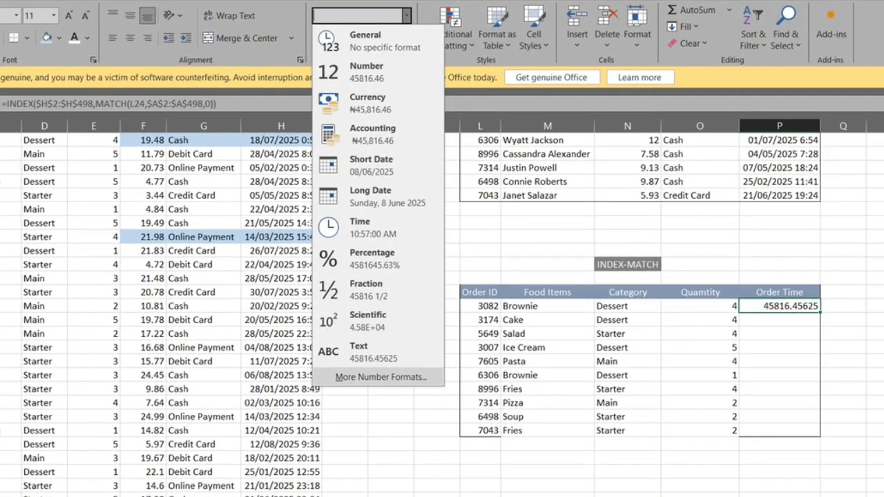
pyautogui.click(387, 376)
pyautogui.click(435, 299)
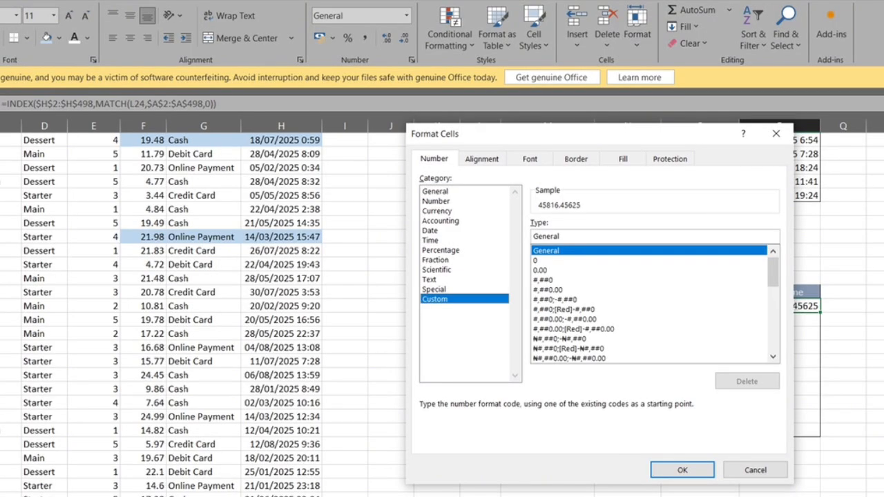
pyautogui.click(430, 230)
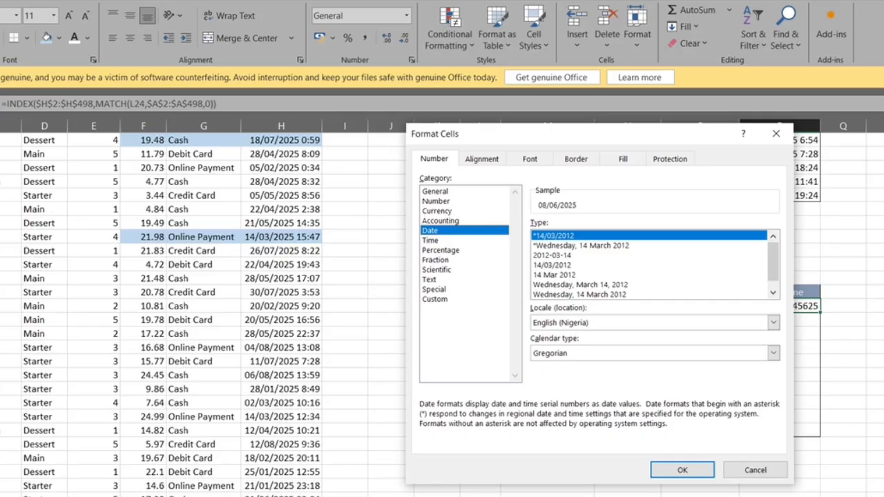
pyautogui.click(435, 299)
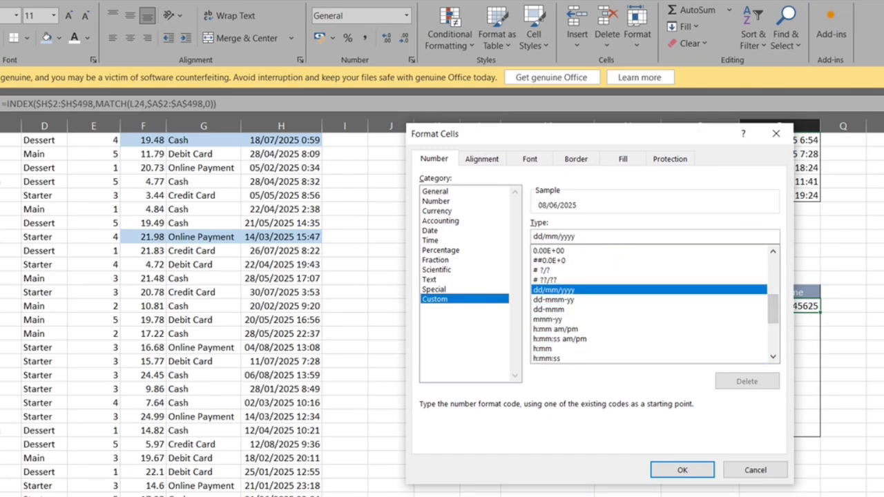
pyautogui.moveTo(772, 310); pyautogui.dragTo(773, 319)
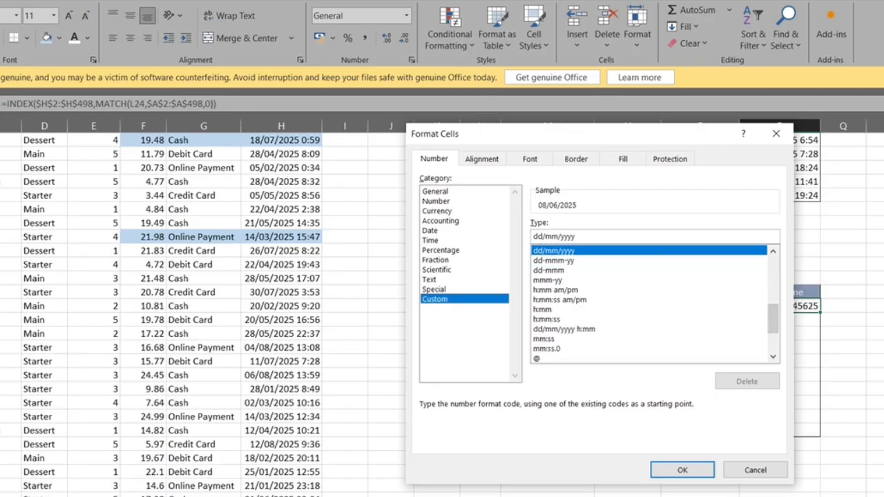
pyautogui.click(564, 329)
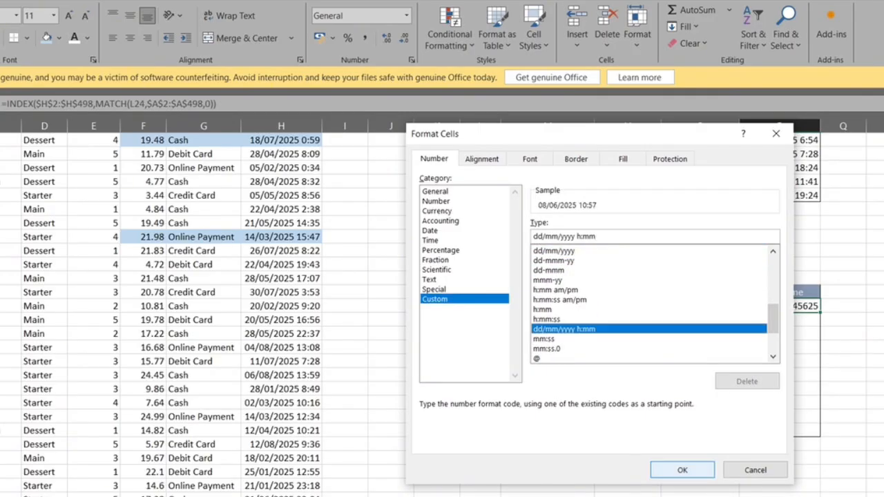
pyautogui.click(682, 469)
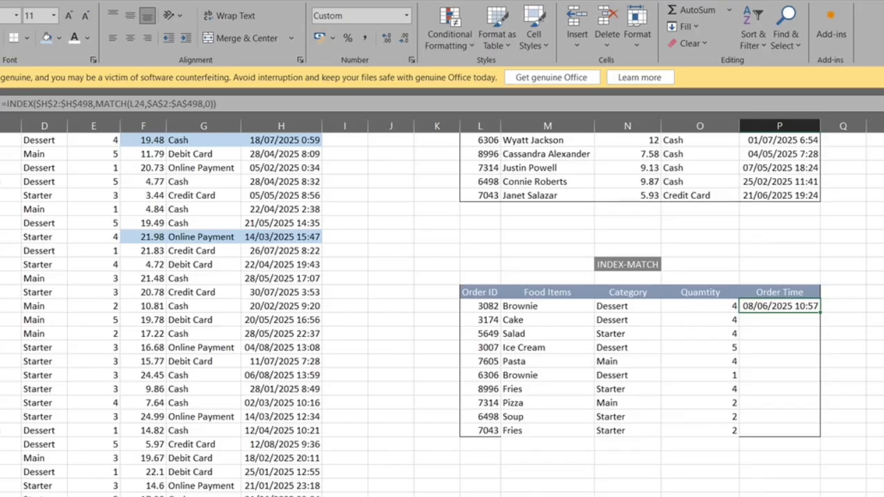
pyautogui.moveTo(820, 312); pyautogui.dragTo(820, 435)
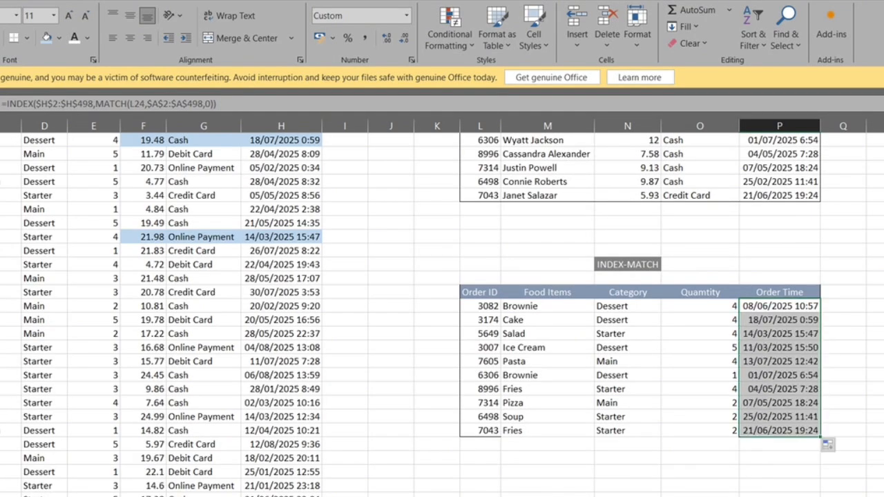
pyautogui.click(700, 458)
# Step: Add a bottom border to M33:P33 and a right border to P24:P33 in the INDEX-MATCH table
pyautogui.moveTo(588, 395); pyautogui.dragTo(775, 395)
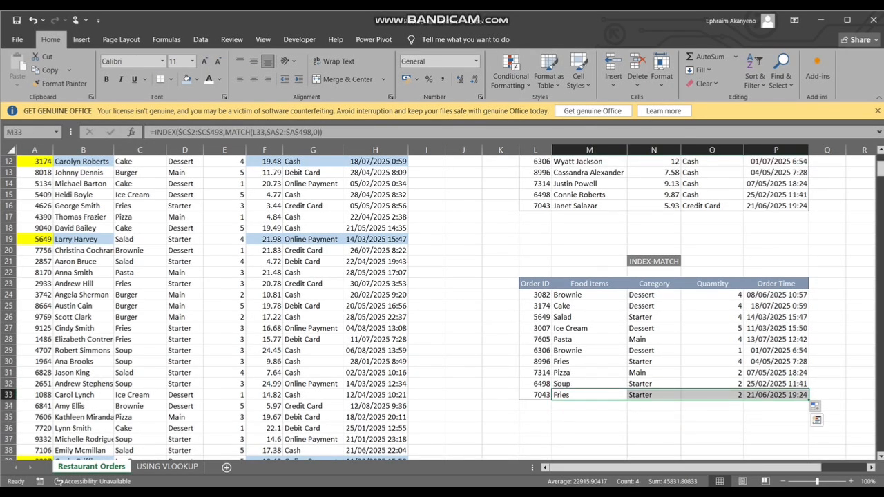
pyautogui.click(160, 80)
pyautogui.moveTo(775, 295); pyautogui.dragTo(776, 395)
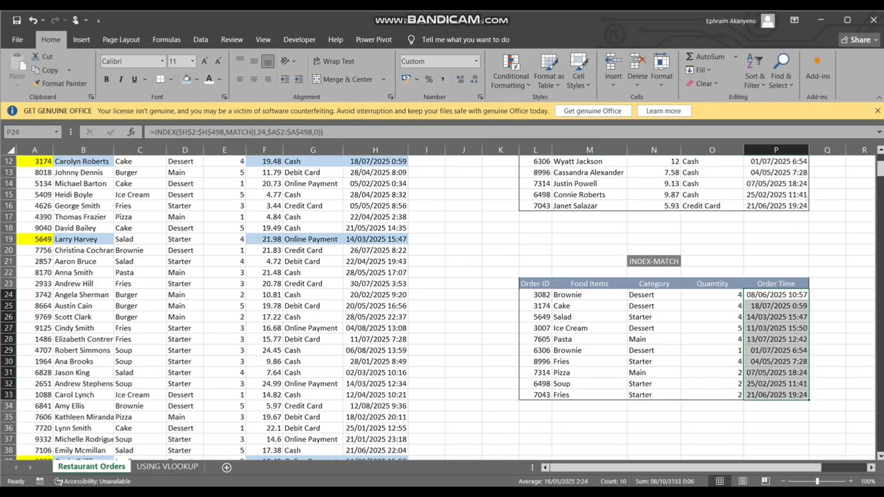
pyautogui.click(171, 80)
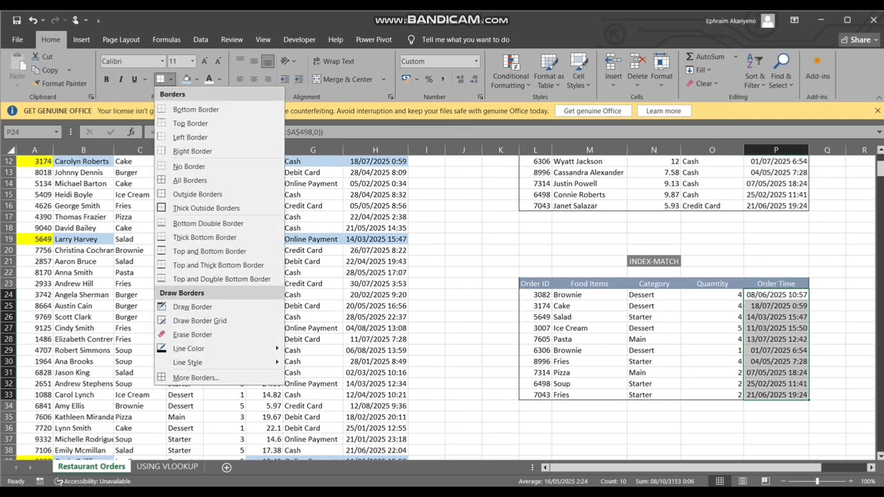
pyautogui.click(192, 151)
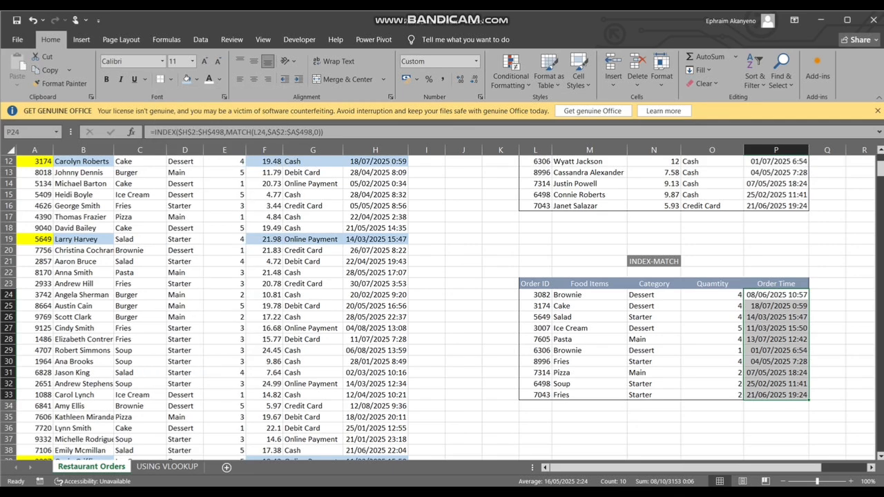
# Step: Review the INDEX-MATCH and VLOOKUP tables, inspecting the formulas in the Food Items cells M24 and M25, Quantity cell O27 and Customer Name cell M9
pyautogui.click(712, 406)
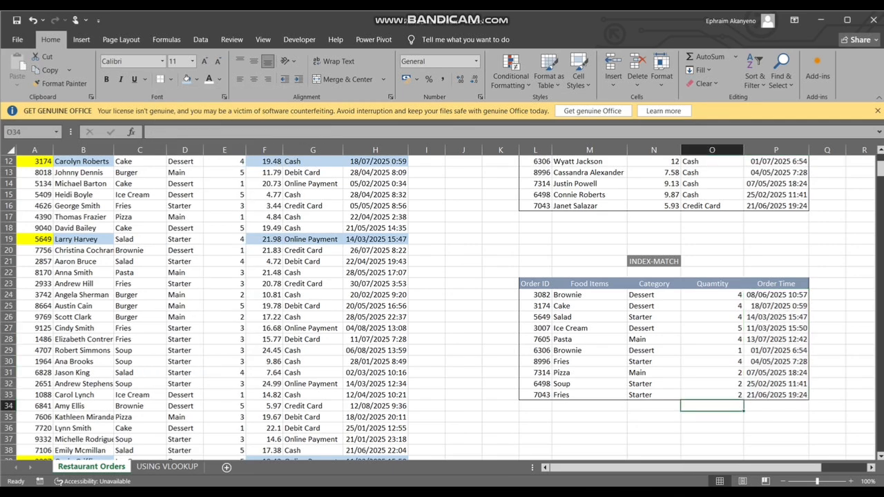
pyautogui.scroll(3, 438, 308)
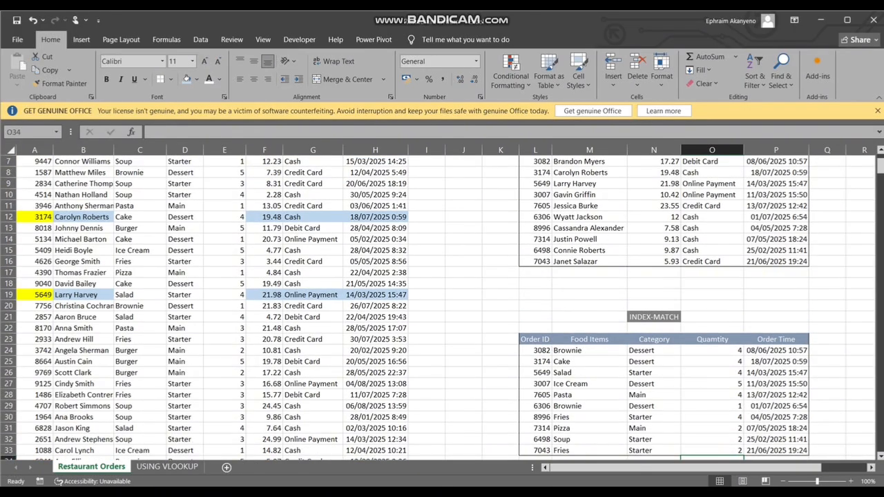
pyautogui.scroll(-2, 438, 308)
pyautogui.scroll(-2, 438, 308)
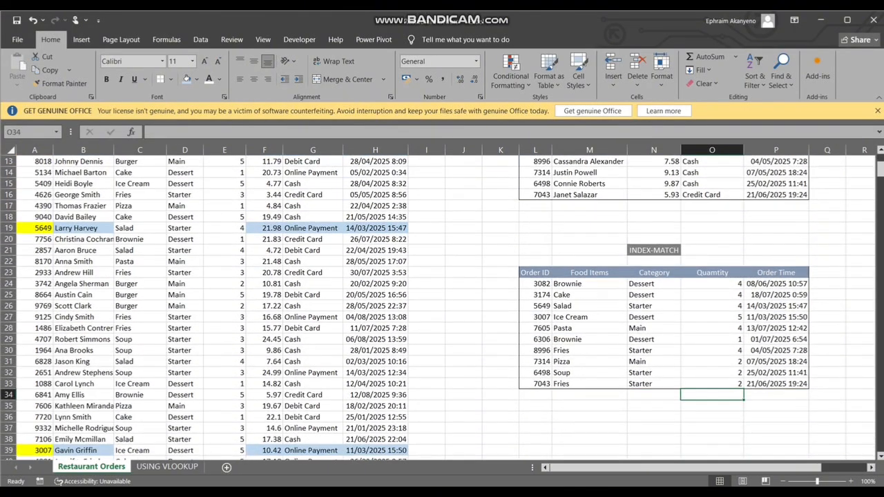
pyautogui.scroll(2, 438, 308)
pyautogui.scroll(-2, 438, 307)
pyautogui.click(589, 305)
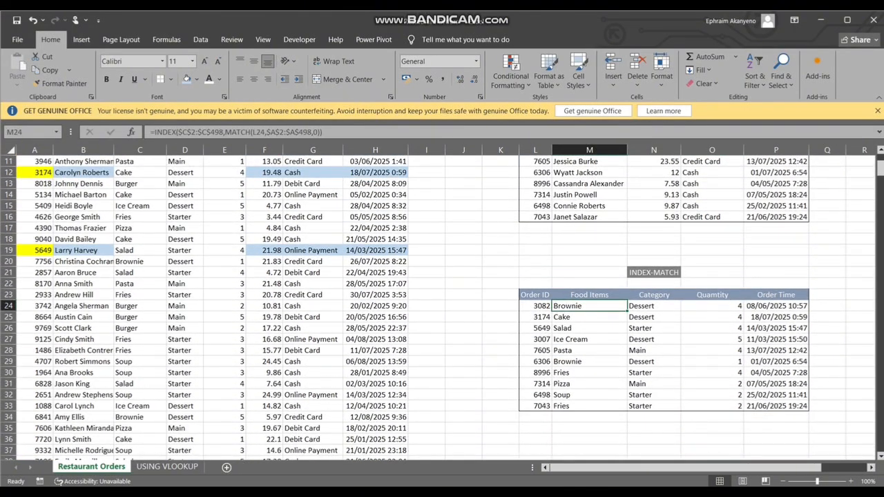
pyautogui.click(589, 316)
pyautogui.click(712, 339)
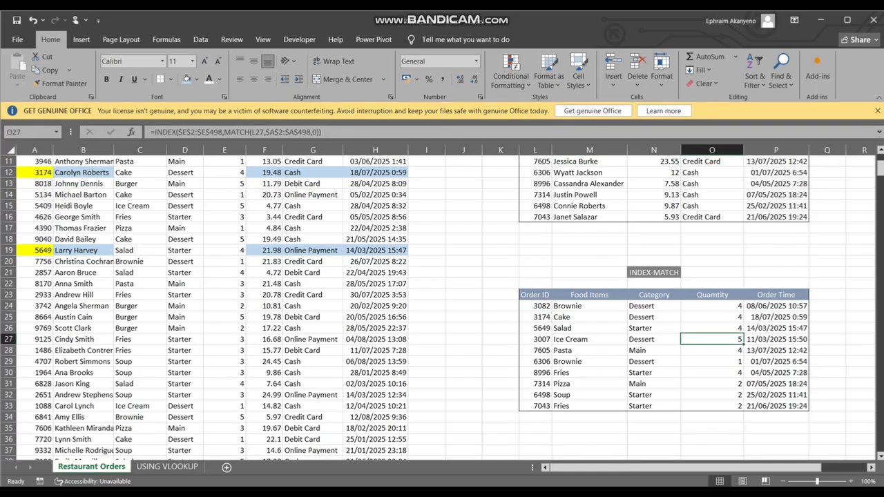
pyautogui.scroll(3, 438, 308)
pyautogui.click(589, 239)
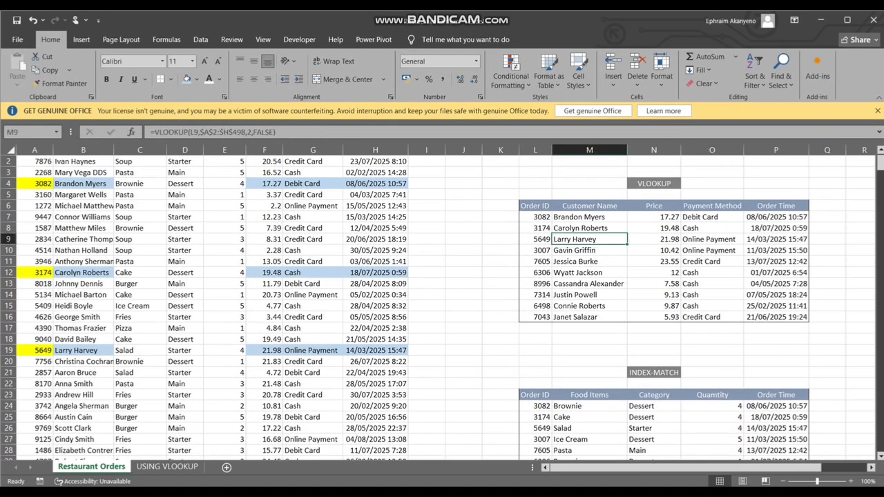
# Step: Replace the VLOOKUP table's formulas in L7:P16 with their static values in place, and check the Customer Name and Price cells in row 9
pyautogui.click(535, 217)
pyautogui.moveTo(535, 217); pyautogui.dragTo(775, 317)
pyautogui.hotkey('ctrl', 'c')
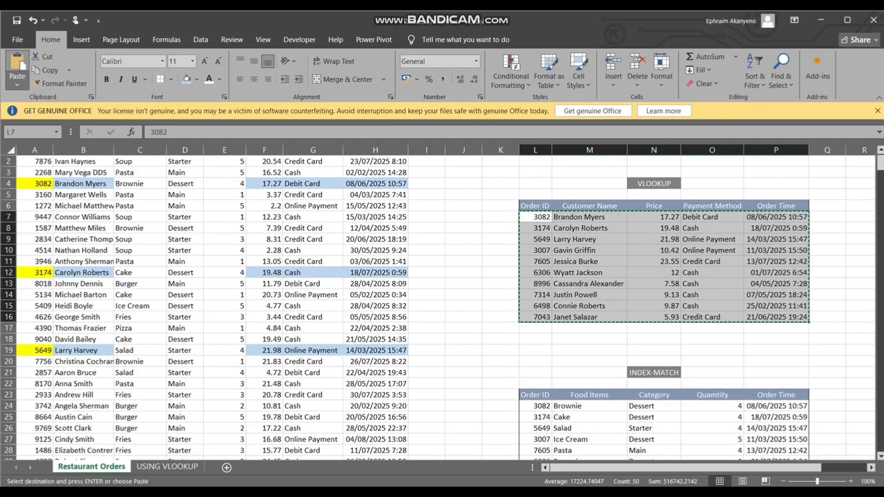
pyautogui.click(16, 85)
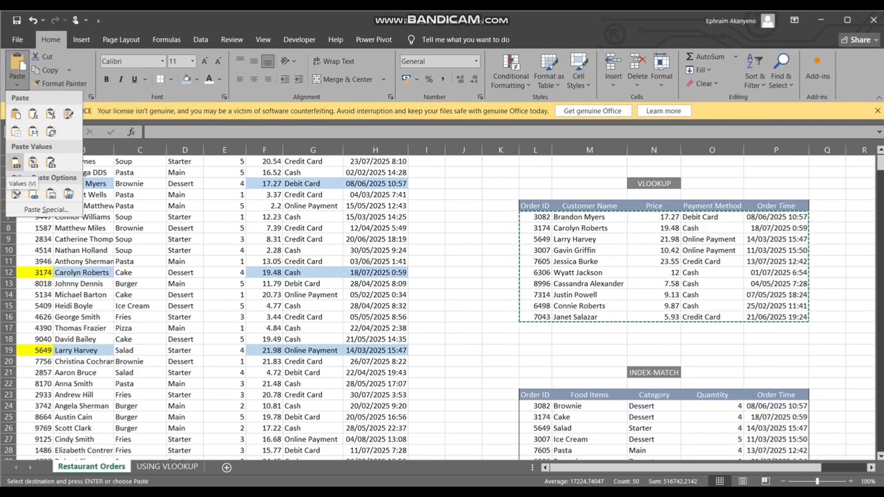
pyautogui.click(16, 162)
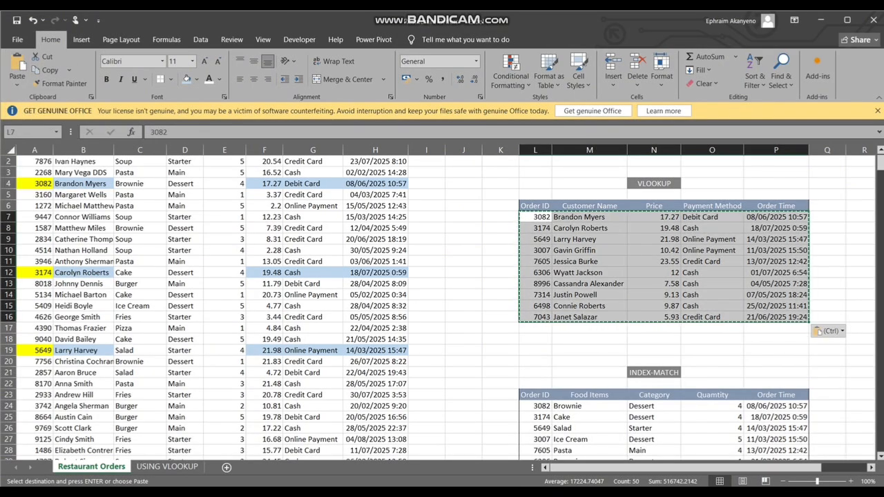
pyautogui.click(588, 239)
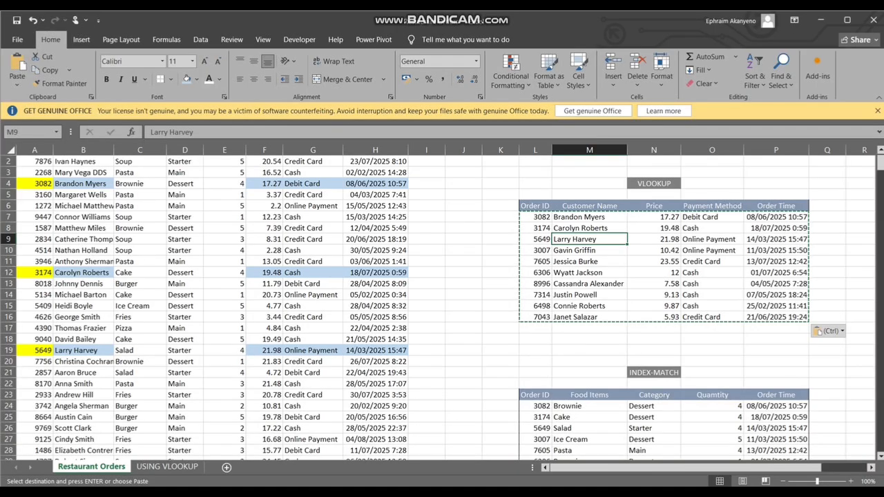
pyautogui.click(653, 239)
# Step: Replace the INDEX-MATCH table's formulas in L24:P33 with their static values in place, and check cells in the Category and Quantity columns
pyautogui.scroll(-2, 442, 308)
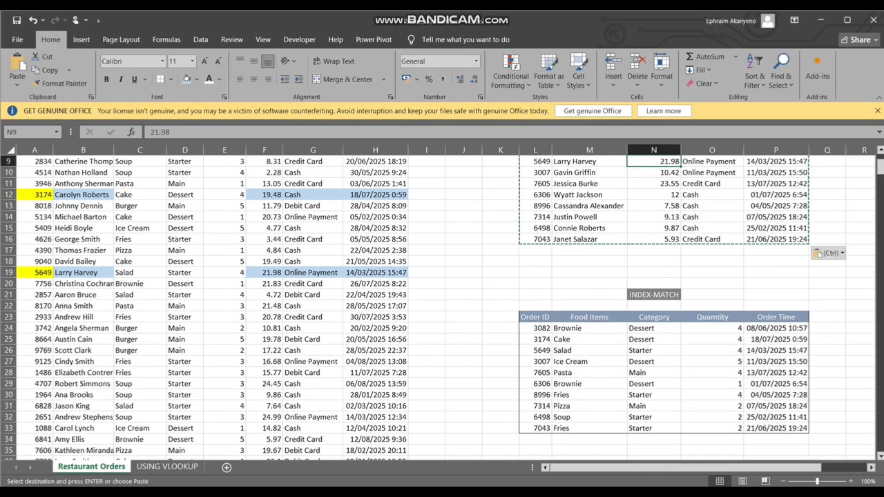
pyautogui.moveTo(535, 328); pyautogui.dragTo(776, 428)
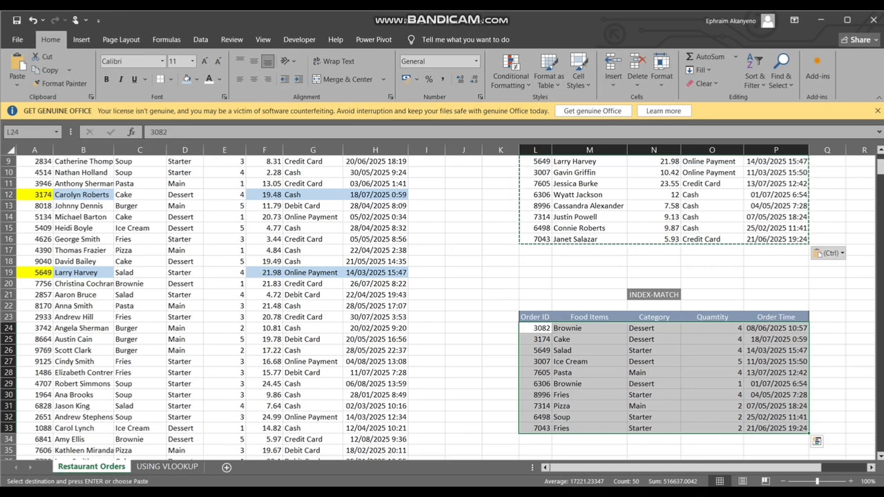
pyautogui.hotkey('ctrl', 'c')
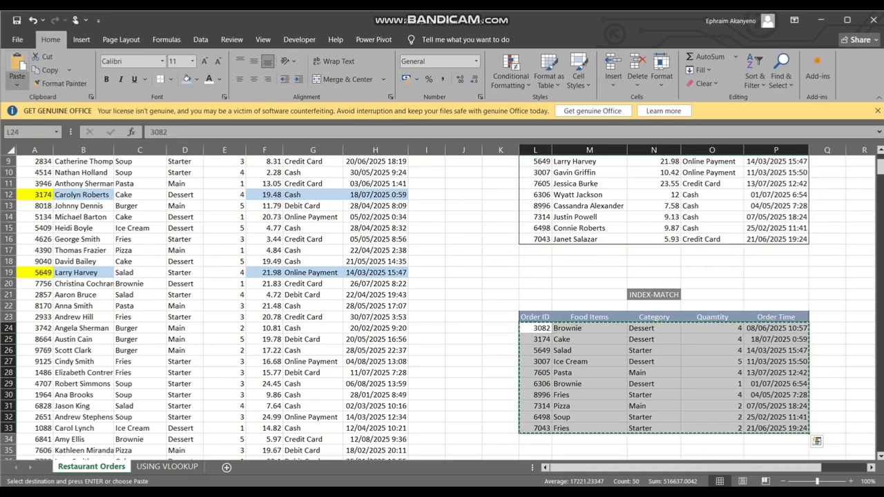
pyautogui.click(17, 84)
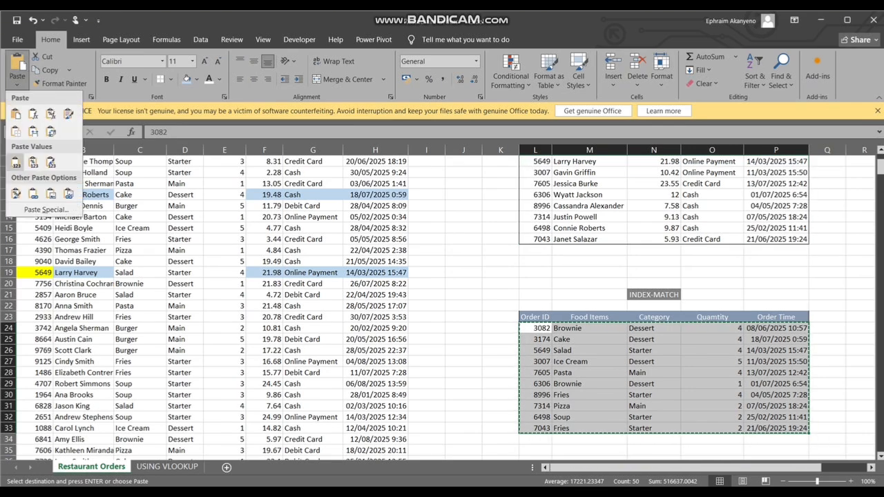
pyautogui.click(16, 163)
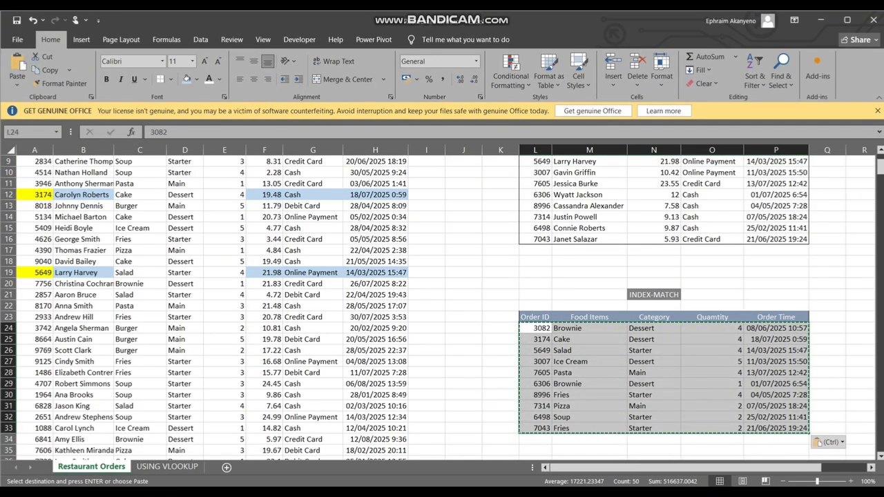
pyautogui.click(653, 406)
pyautogui.click(711, 339)
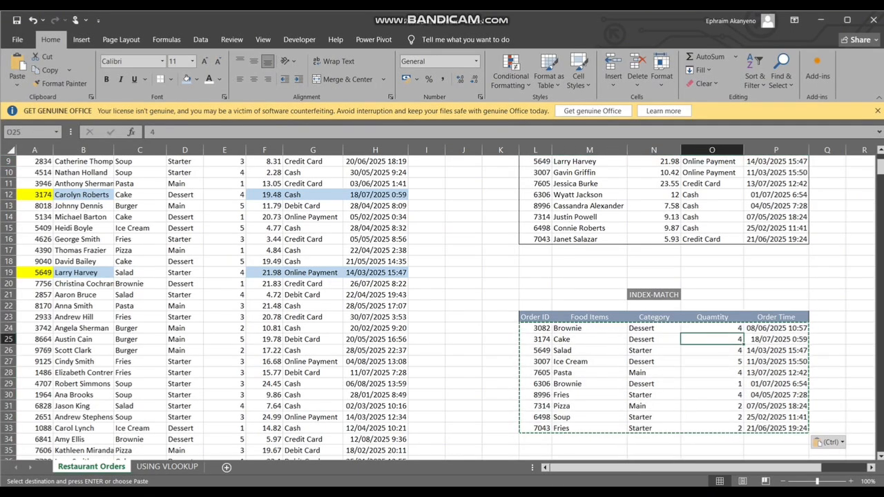
pyautogui.scroll(3, 711, 339)
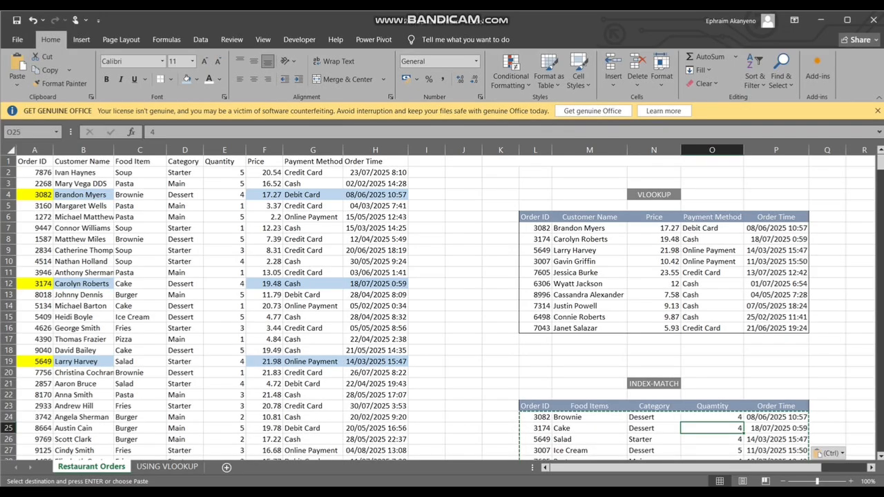
pyautogui.scroll(-2, 404, 308)
pyautogui.scroll(2, 404, 308)
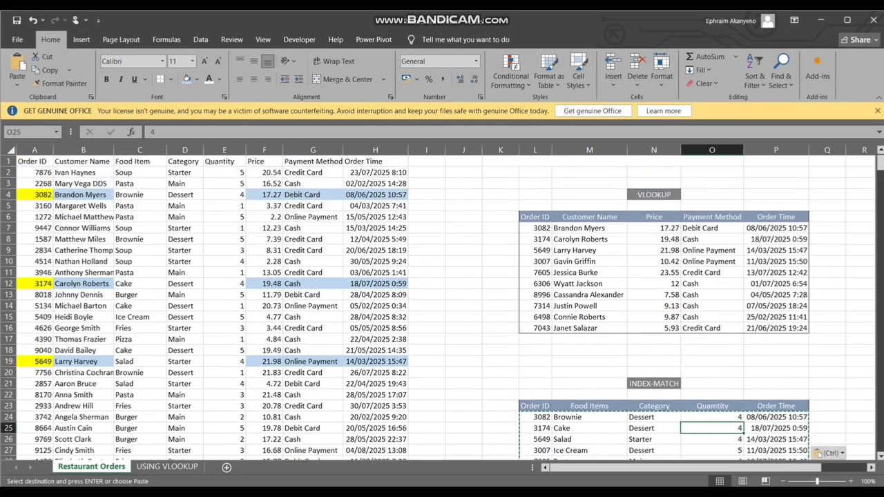